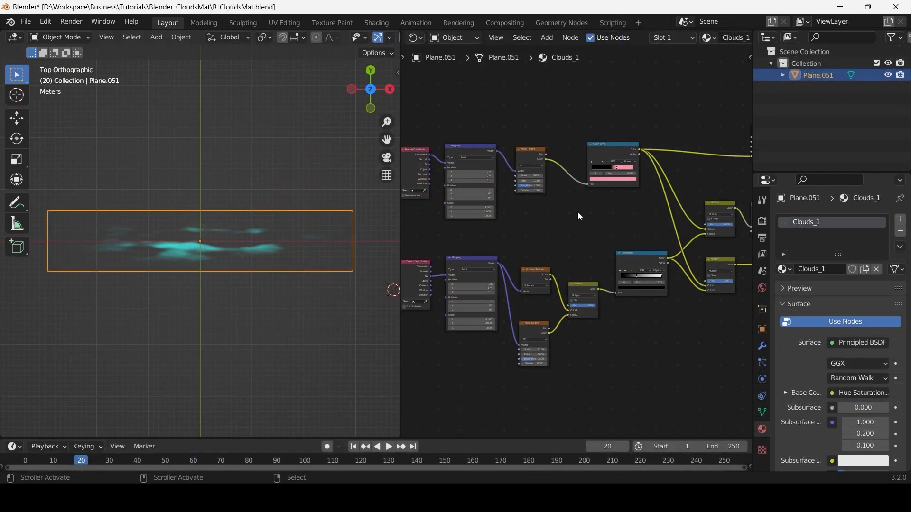
# Adjust the stops of the pink ColorRamp in the Clouds_1 material to vary the cloud pattern
pyautogui.scroll(6, 545, 195)
pyautogui.scroll(2, 590, 246)
pyautogui.moveTo(590, 252); pyautogui.dragTo(571, 274)
pyautogui.moveTo(574, 313); pyautogui.dragTo(587, 313)
pyautogui.scroll(-5, 563, 170)
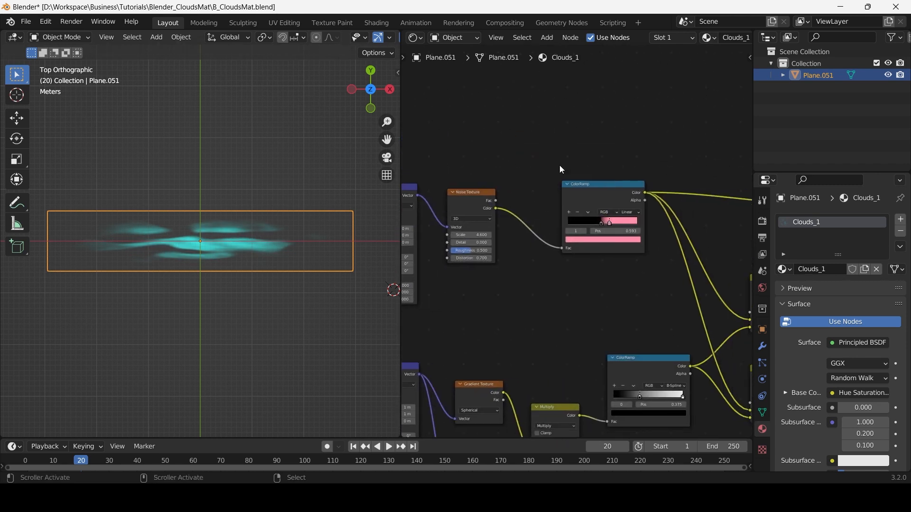
# Change the pink stop of the Clouds_1 noise ColorRamp to a more saturated pink
pyautogui.moveTo(563, 170); pyautogui.dragTo(520, 176, button='middle')
pyautogui.scroll(4, 472, 236)
pyautogui.click(465, 259)
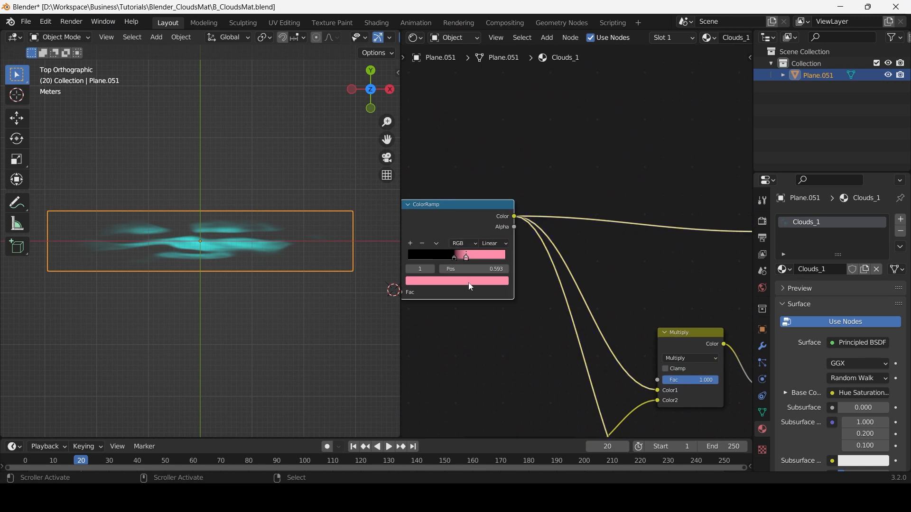
pyautogui.click(468, 282)
pyautogui.moveTo(447, 194)
pyautogui.mouseDown()
pyautogui.moveTo(464, 189)
pyautogui.moveTo(451, 199)
pyautogui.mouseUp()
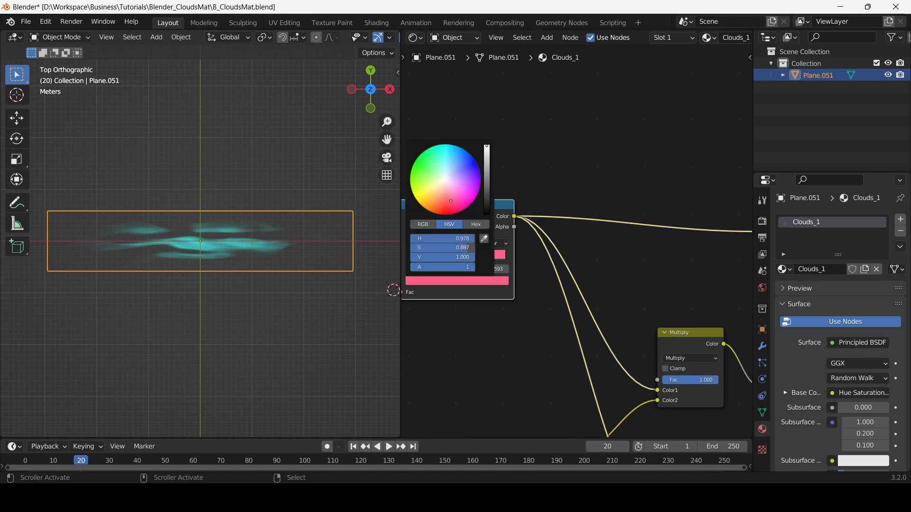
pyautogui.scroll(-7, 576, 234)
pyautogui.moveTo(702, 323); pyautogui.dragTo(587, 223, button='middle')
pyautogui.scroll(9, 587, 223)
pyautogui.moveTo(592, 235)
pyautogui.mouseDown()
pyautogui.moveTo(693, 236)
pyautogui.moveTo(585, 236)
pyautogui.mouseUp()
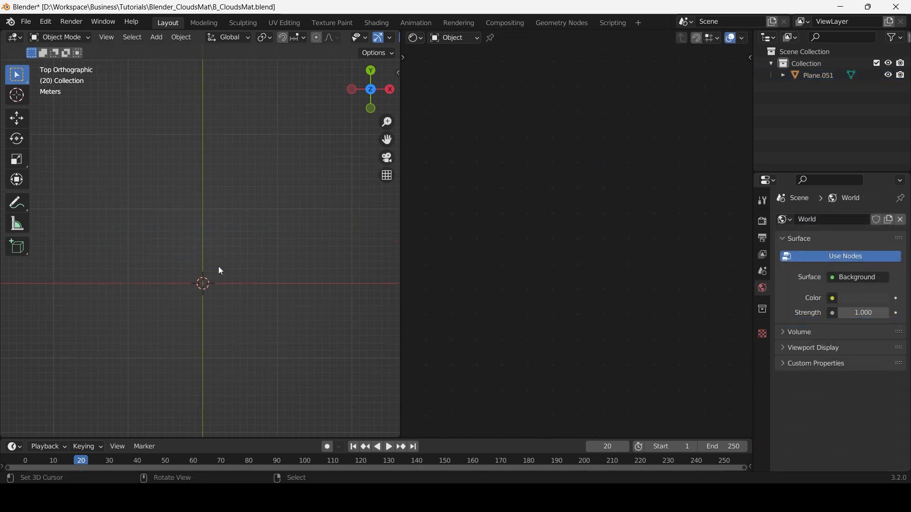
# Add a mesh plane at the world origin and scale it up to about seven times its size
pyautogui.hotkey('shift', 'a')
pyautogui.moveTo(196, 221)
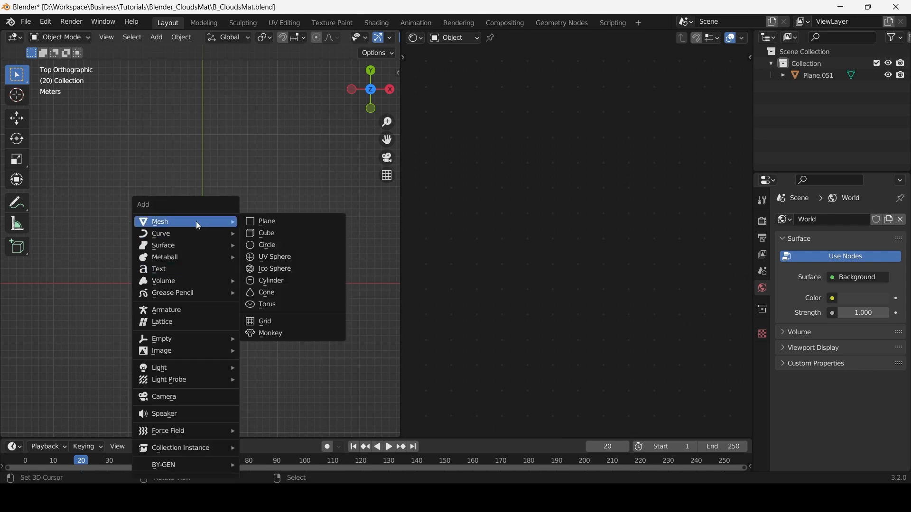
pyautogui.click(250, 222)
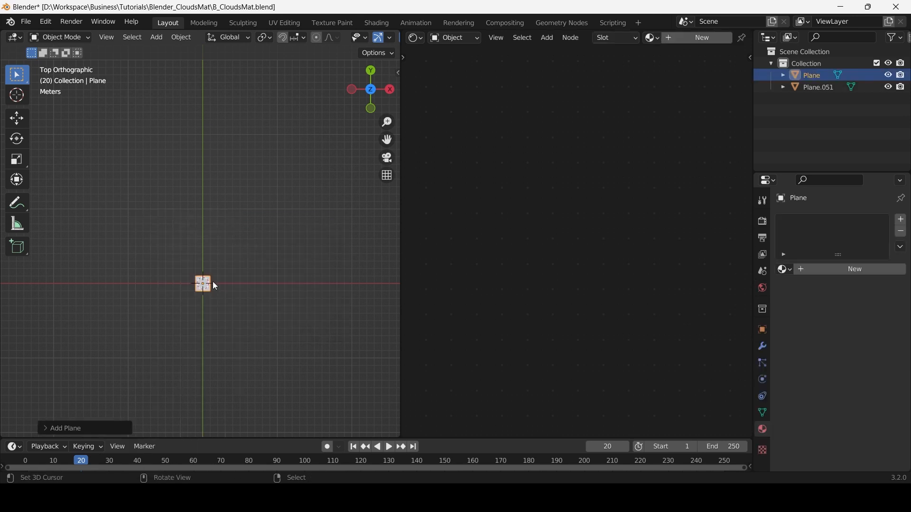
pyautogui.press('s')
pyautogui.click(319, 273)
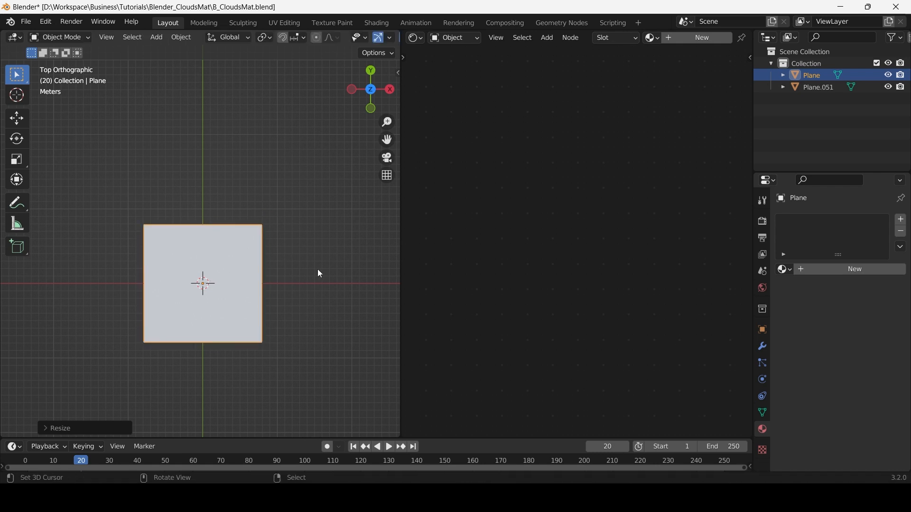
# Create a new material on the plane and name it Cloud_2
pyautogui.click(833, 276)
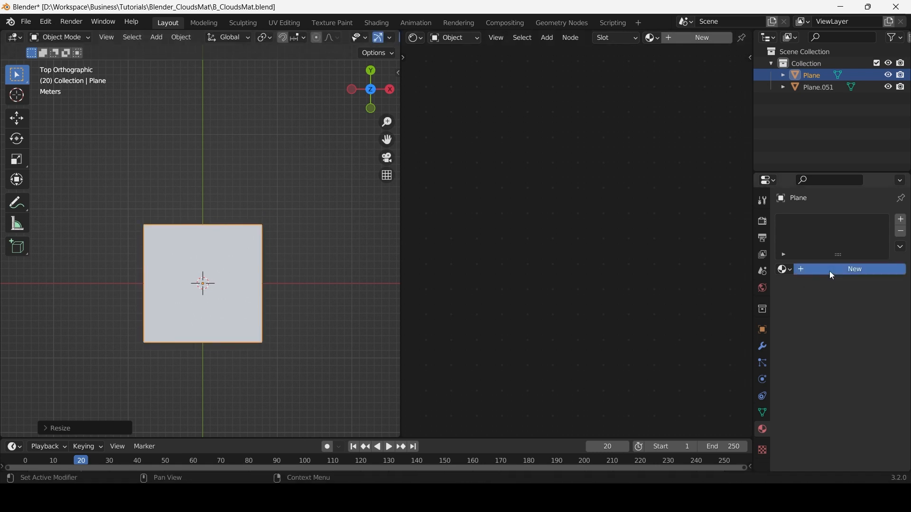
pyautogui.write('Cloud 2')
pyautogui.press('Return')
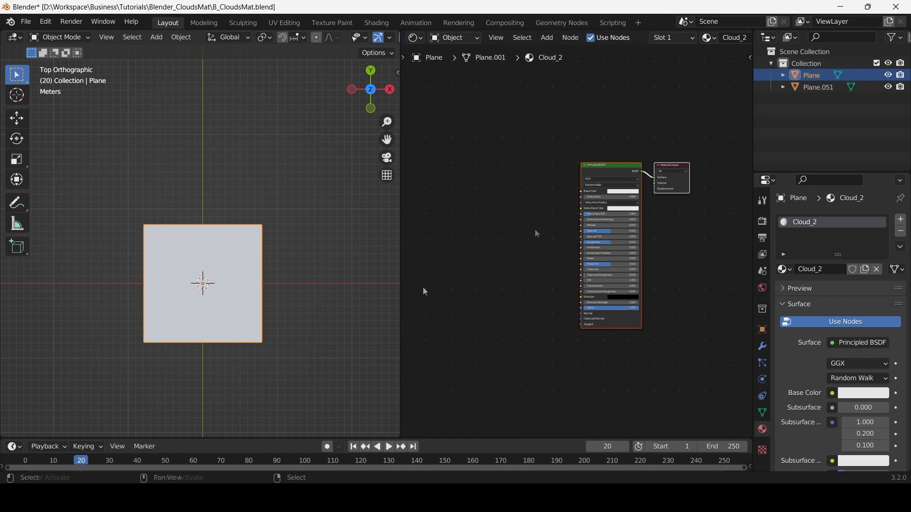
# Set the Cloud_2 material's blend mode to Alpha Blend
pyautogui.scroll(-4, 808, 348)
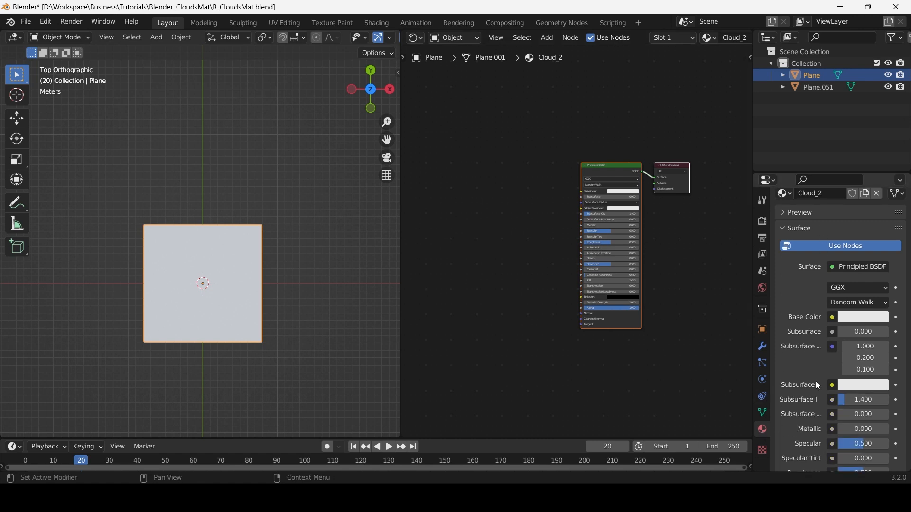
pyautogui.scroll(2, 829, 361)
pyautogui.scroll(-15, 835, 358)
pyautogui.scroll(-6, 834, 355)
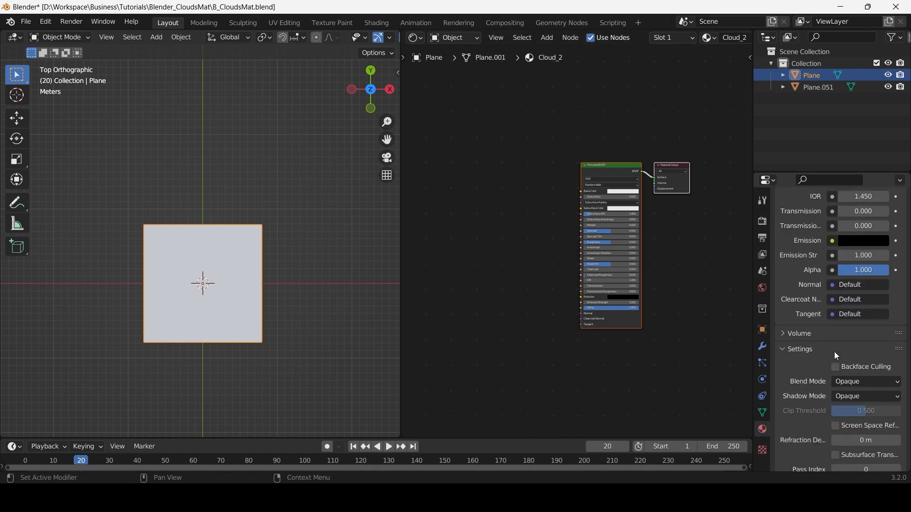
pyautogui.click(856, 384)
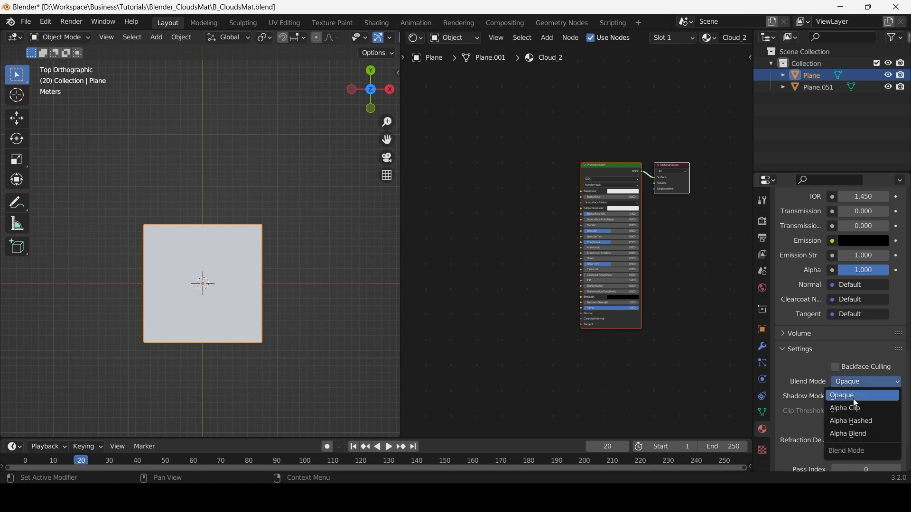
pyautogui.click(850, 434)
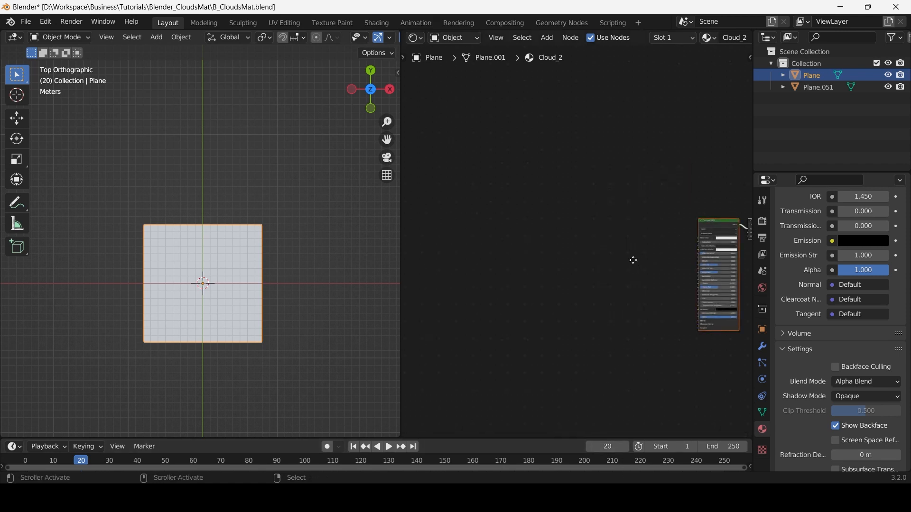
# Add a Noise Texture node beside the Principled BSDF in the Cloud_2 material
pyautogui.moveTo(633, 261); pyautogui.dragTo(588, 285, button='middle')
pyautogui.scroll(2, 588, 283)
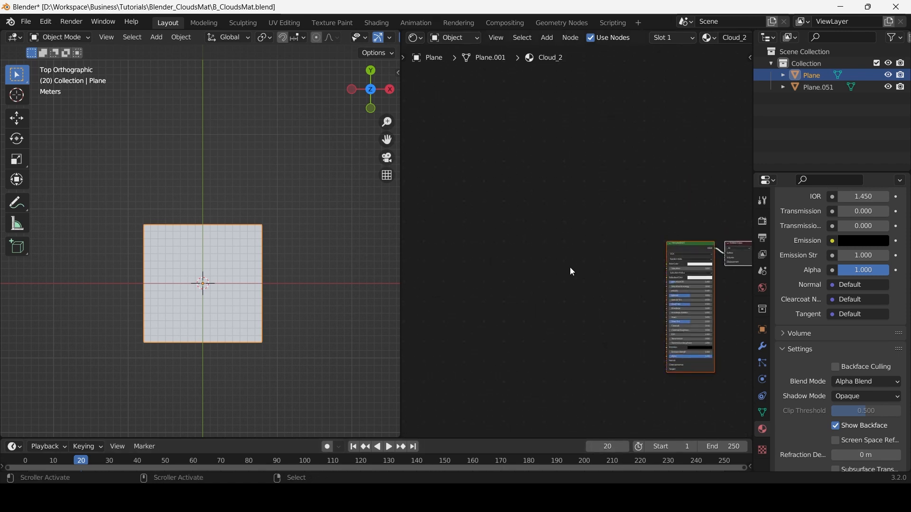
pyautogui.hotkey('shift', 'a')
pyautogui.click(536, 252)
pyautogui.write('noise t')
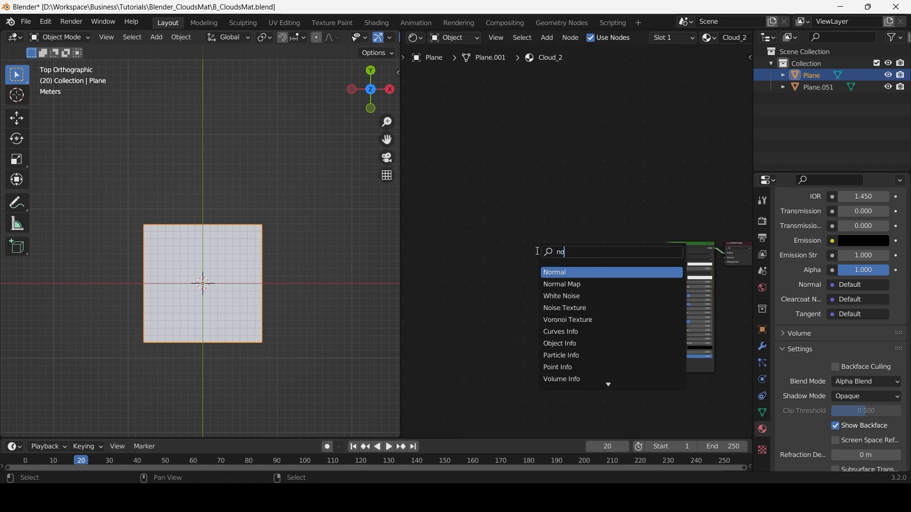
pyautogui.press('Return')
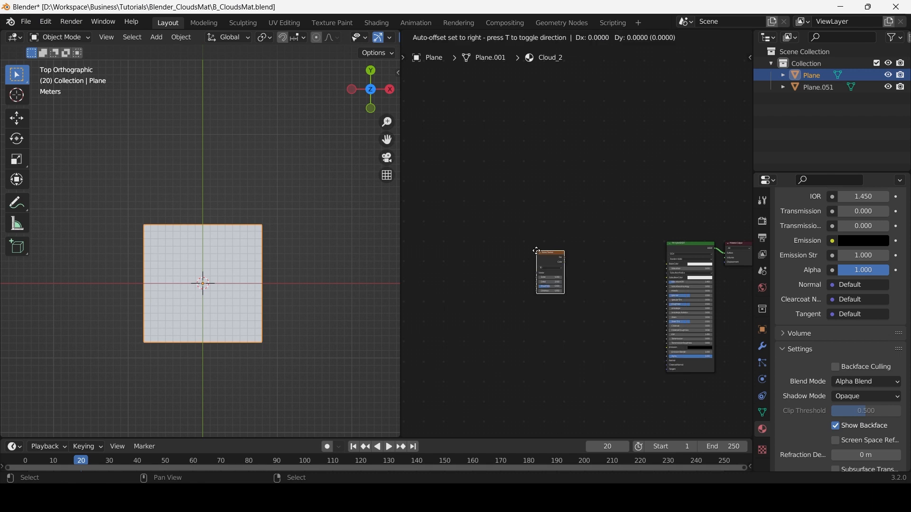
pyautogui.click(537, 251)
# Set the Noise Texture's scale to 4.6 and its distortion to 0.7
pyautogui.scroll(5, 545, 266)
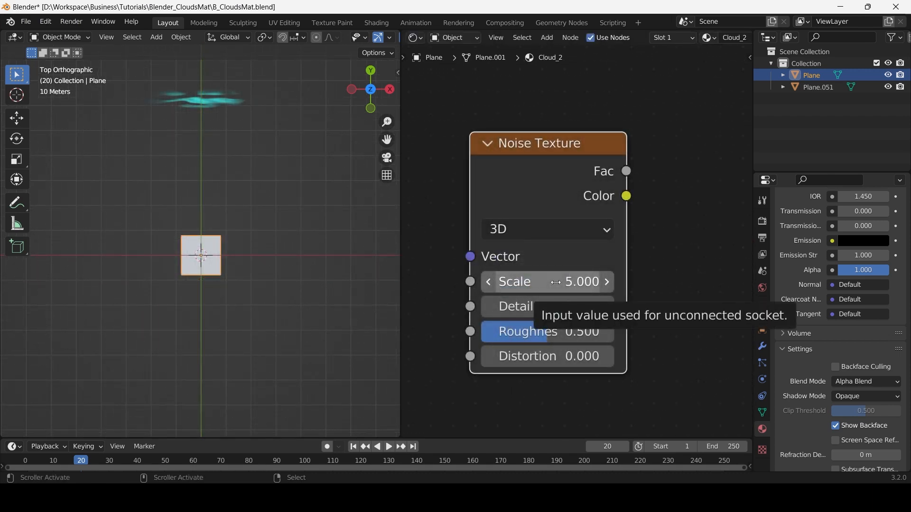
pyautogui.click(557, 283)
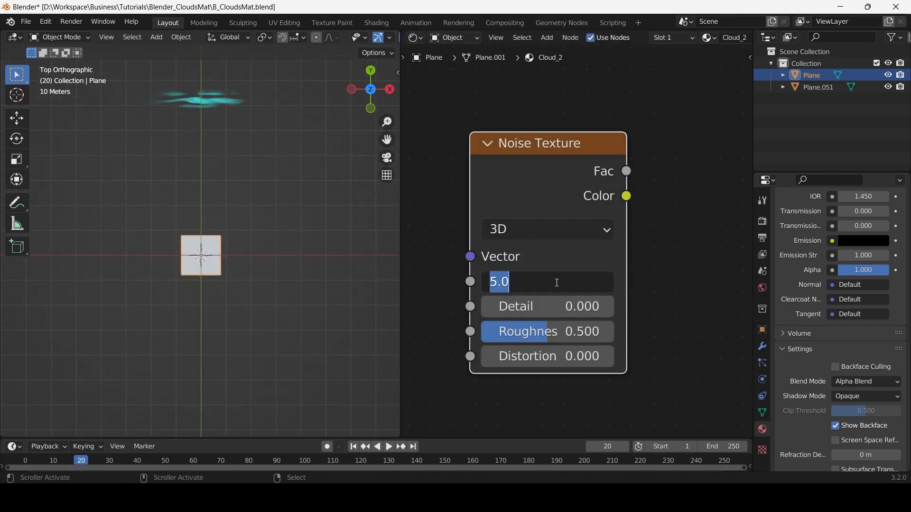
pyautogui.write('4.6')
pyautogui.press('Return')
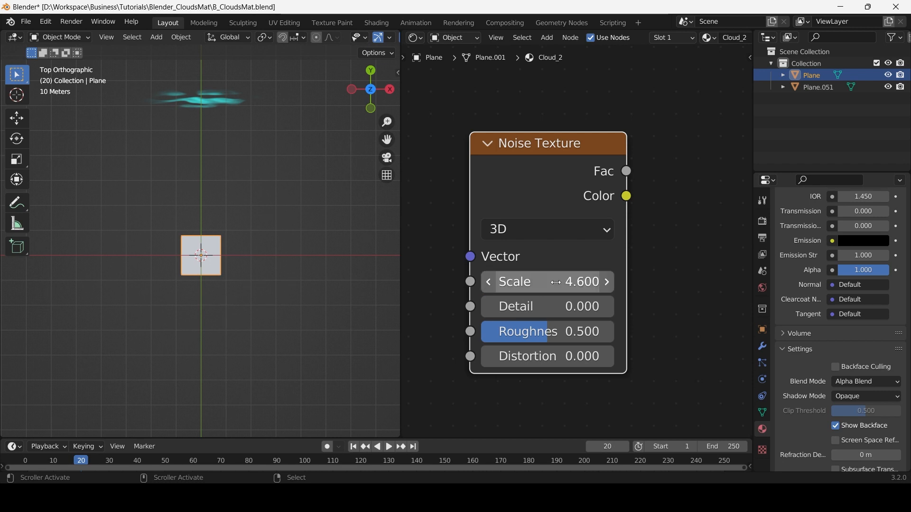
pyautogui.click(571, 357)
pyautogui.write('0.7')
pyautogui.press('Return')
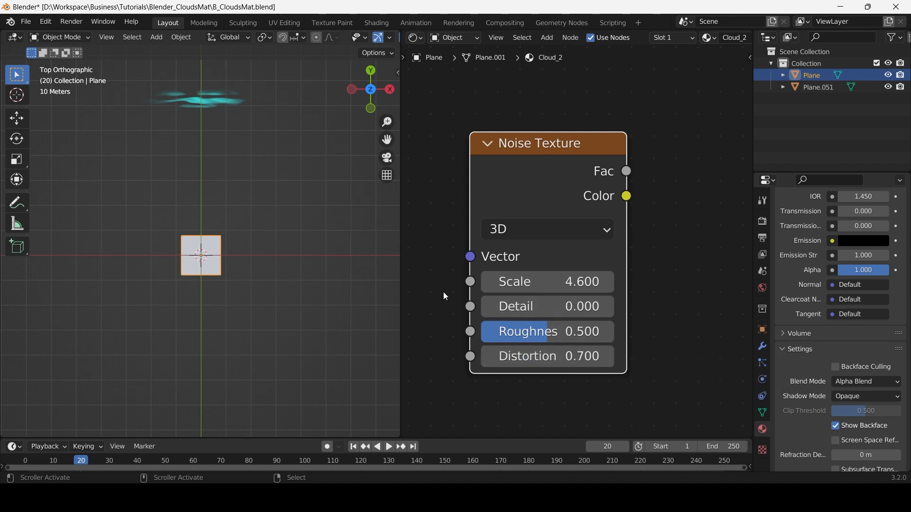
# Search the add-on preferences for "node" and check whether Node Wrangler is enabled
pyautogui.scroll(-3, 441, 303)
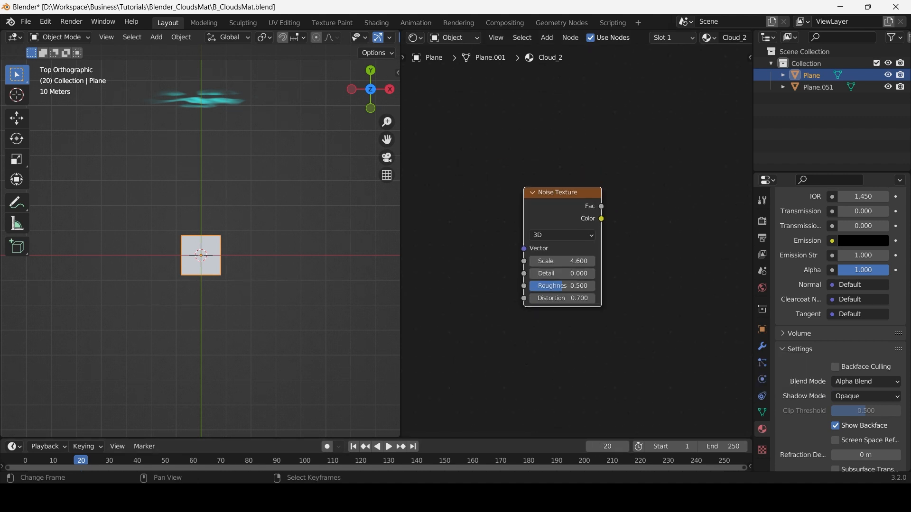
pyautogui.scroll(3, 214, 214)
pyautogui.click(43, 22)
pyautogui.click(66, 191)
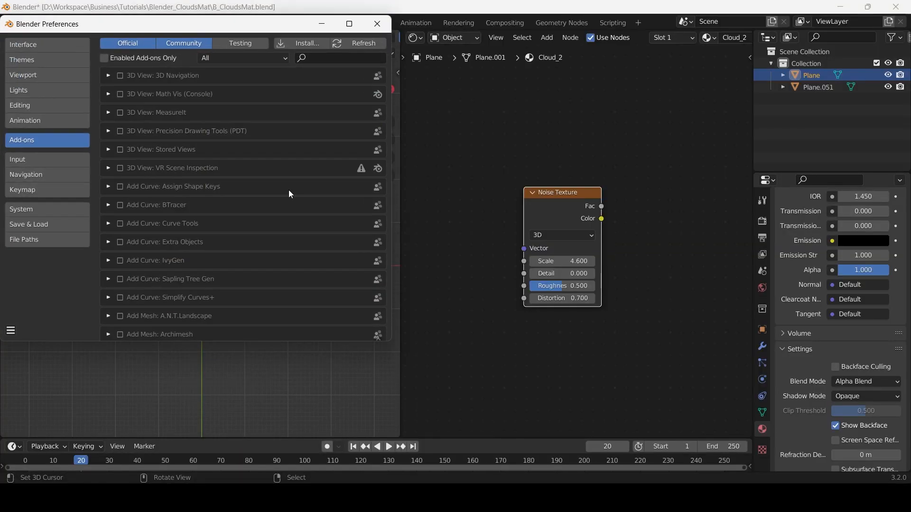
pyautogui.click(346, 59)
pyautogui.write('node')
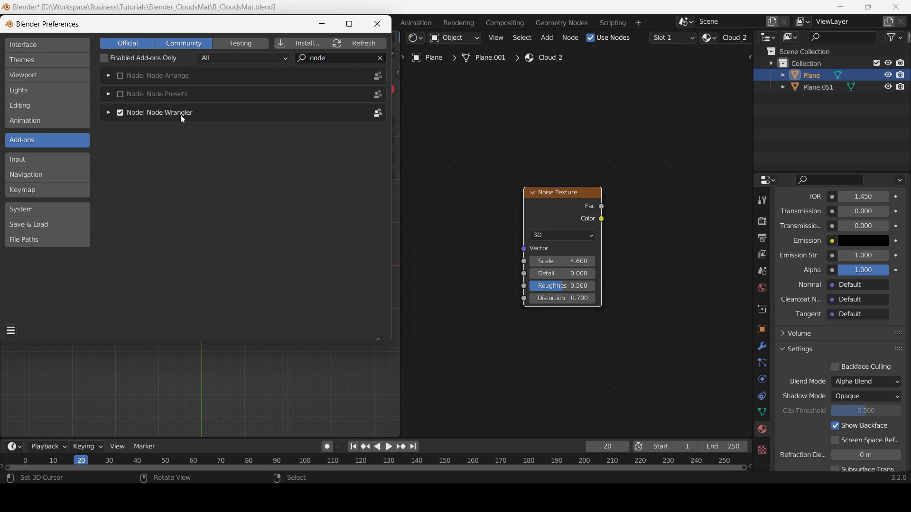
# Add connected Texture Coordinate and Mapping nodes to the Noise Texture with Node Wrangler
pyautogui.scroll(-6, 578, 226)
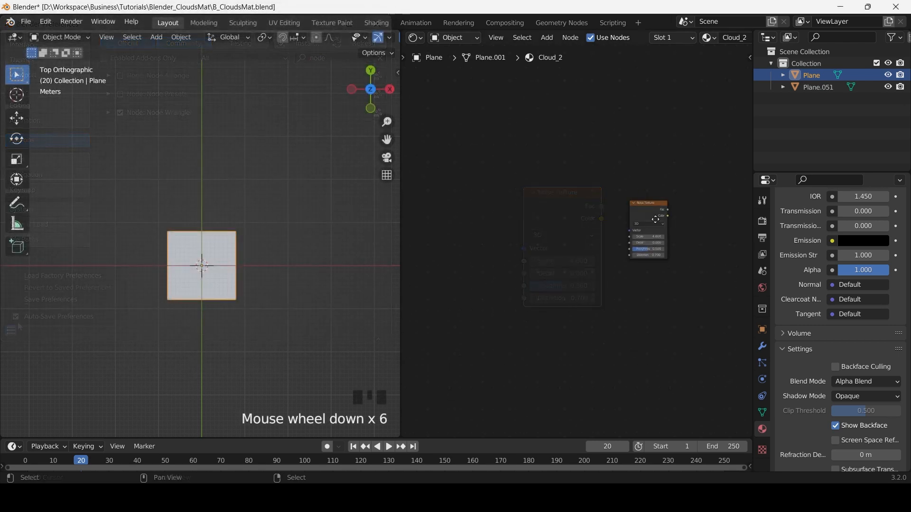
pyautogui.moveTo(655, 215); pyautogui.dragTo(588, 250, button='middle')
pyautogui.scroll(7, 587, 250)
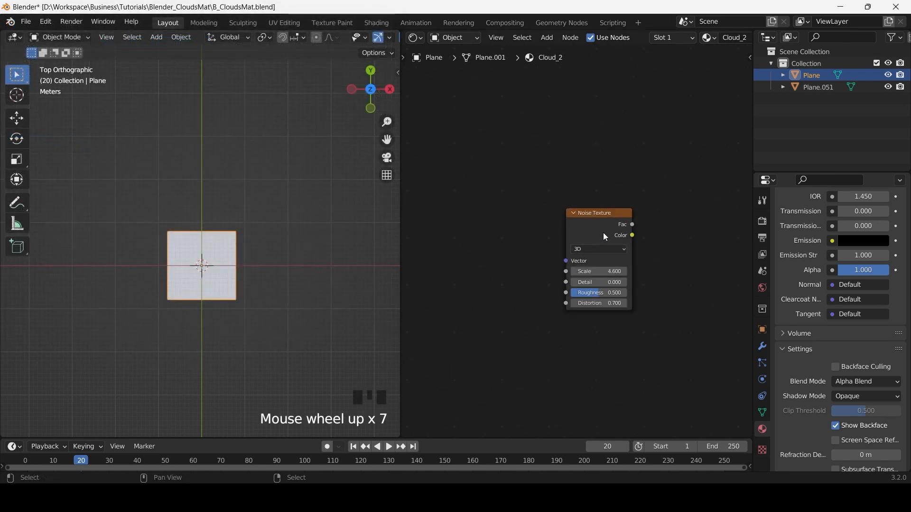
pyautogui.click(598, 233)
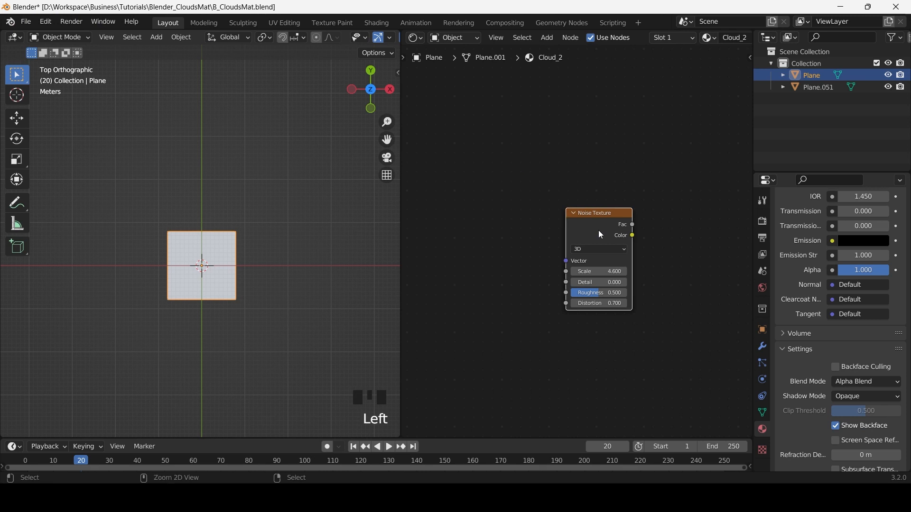
pyautogui.hotkey('ctrl', 't')
pyautogui.moveTo(598, 229); pyautogui.dragTo(530, 209, button='middle')
pyautogui.scroll(5, 592, 190)
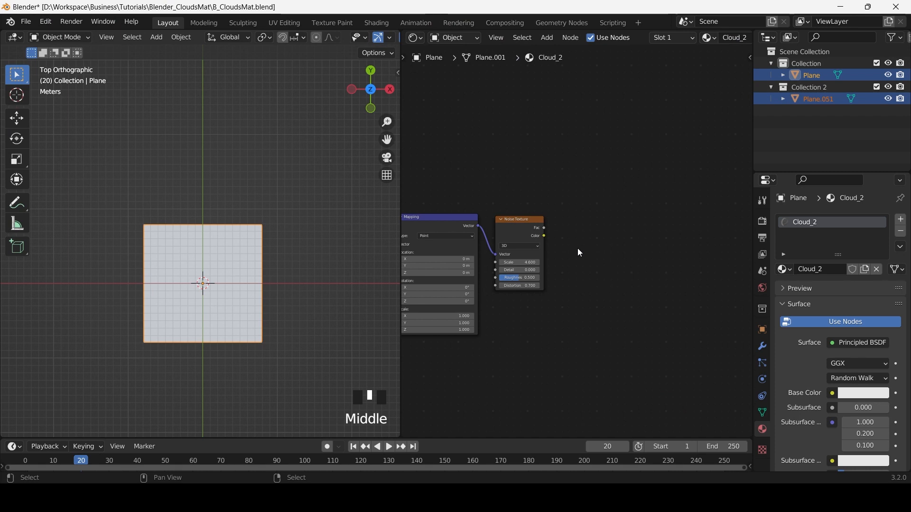
# Add a ColorRamp node after the Noise Texture
pyautogui.scroll(1, 581, 247)
pyautogui.click(585, 247)
pyautogui.hotkey('shift', 'a')
pyautogui.write('color')
pyautogui.press('Return')
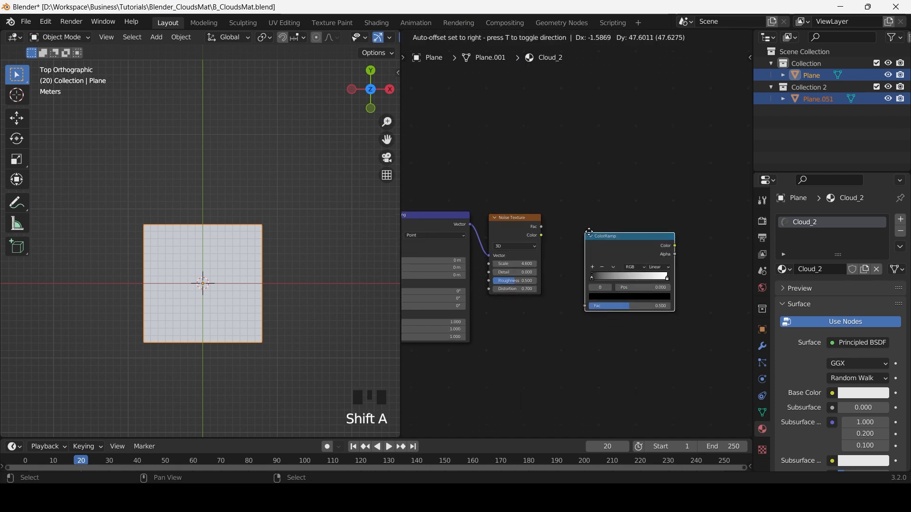
pyautogui.click(622, 278)
# Move the ColorRamp's black stop to just before the middle and its white stop to position 0.600
pyautogui.scroll(5, 619, 283)
pyautogui.moveTo(619, 293); pyautogui.dragTo(649, 288)
pyautogui.moveTo(710, 287); pyautogui.dragTo(663, 287)
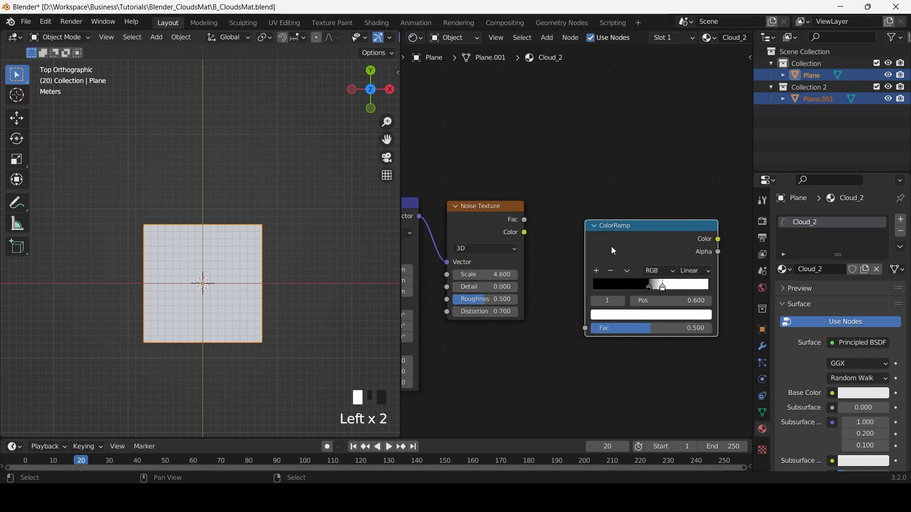
# Connect the Noise Texture's Color to the ColorRamp's Fac, and the ColorRamp's Color to the Principled BSDF's Base Color
pyautogui.moveTo(527, 233); pyautogui.dragTo(585, 329)
pyautogui.moveTo(612, 313); pyautogui.dragTo(553, 300, button='middle')
pyautogui.scroll(5, 552, 300)
pyautogui.moveTo(514, 276); pyautogui.dragTo(673, 282)
pyautogui.scroll(-2, 594, 279)
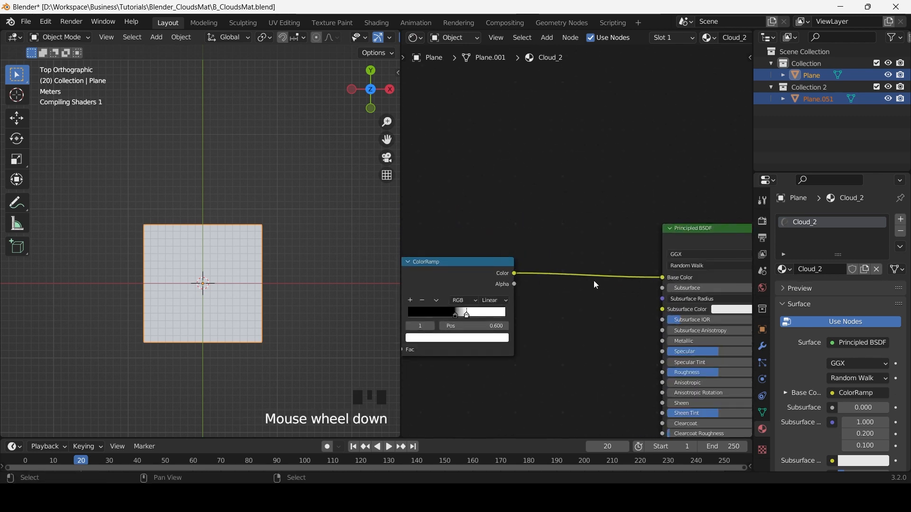
# Insert a Hue Saturation Value node on the link between the ColorRamp and the Principled BSDF
pyautogui.moveTo(594, 279); pyautogui.dragTo(599, 244, button='middle')
pyautogui.scroll(2, 600, 204)
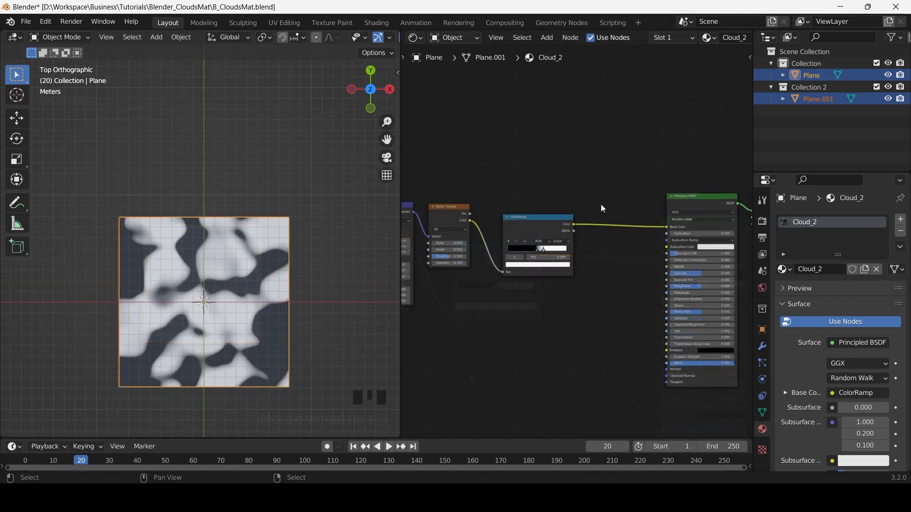
pyautogui.hotkey('shift', 'a')
pyautogui.click(601, 184)
pyautogui.write('hue')
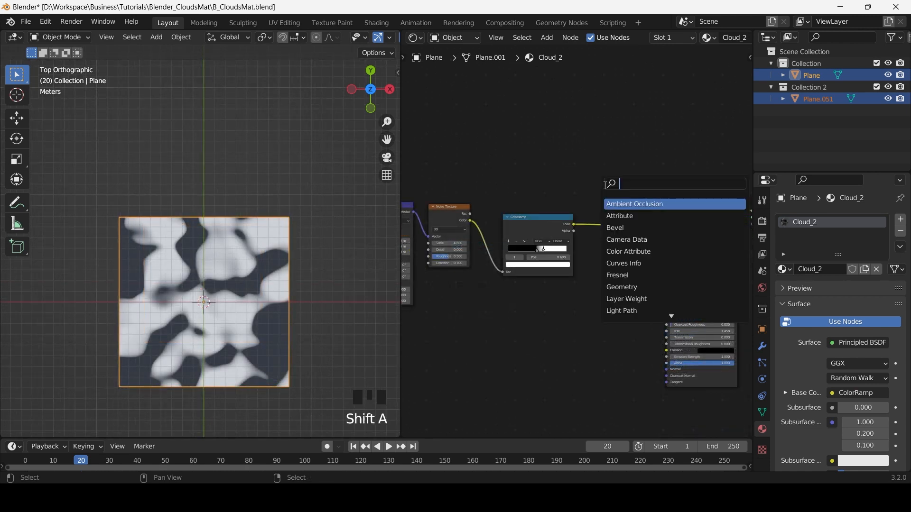
pyautogui.press('Return')
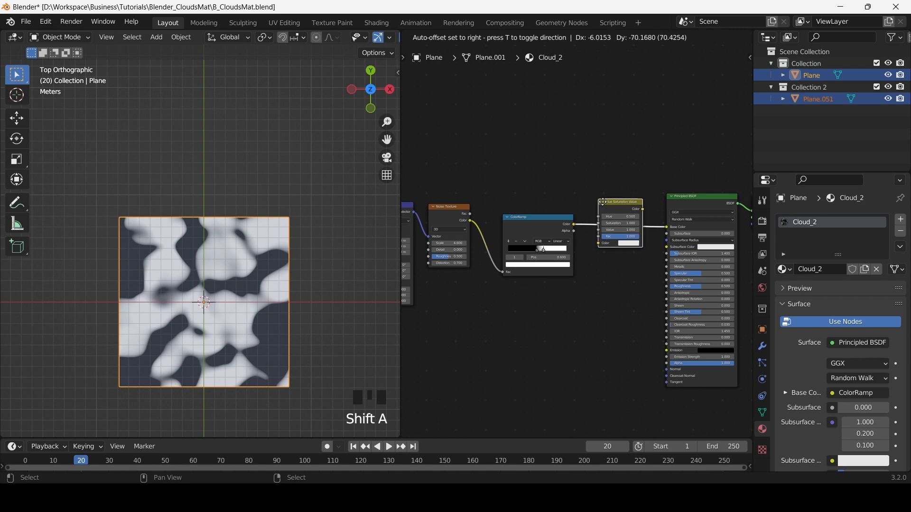
pyautogui.click(605, 199)
# Try a different Value on the Hue Saturation Value node and set it back to 1
pyautogui.scroll(6, 641, 303)
pyautogui.scroll(-3, 652, 309)
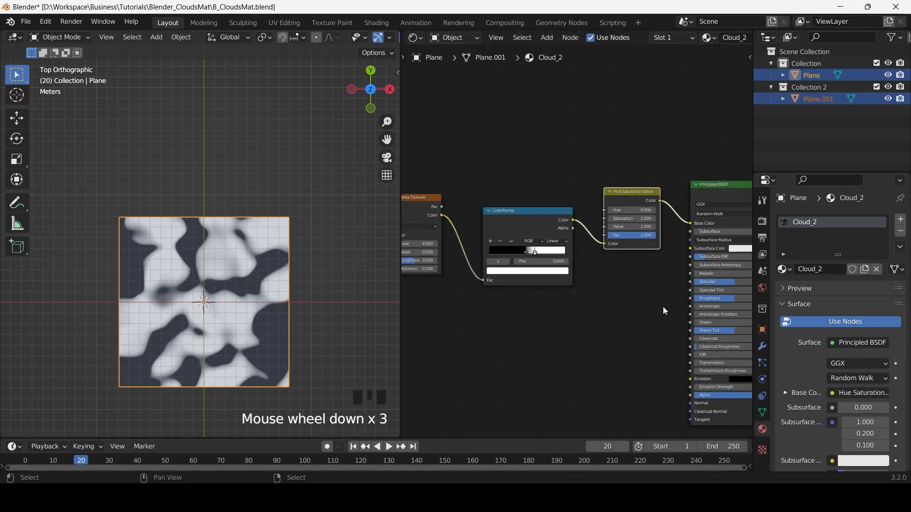
pyautogui.moveTo(652, 309); pyautogui.dragTo(556, 362, button='middle')
pyautogui.scroll(8, 496, 367)
pyautogui.moveTo(496, 367); pyautogui.dragTo(617, 281, button='middle')
pyautogui.scroll(2, 618, 281)
pyautogui.moveTo(612, 241)
pyautogui.mouseDown()
pyautogui.moveTo(560, 241)
pyautogui.moveTo(635, 241)
pyautogui.moveTo(609, 241)
pyautogui.mouseUp()
pyautogui.click(632, 240)
pyautogui.write('1')
pyautogui.press('Return')
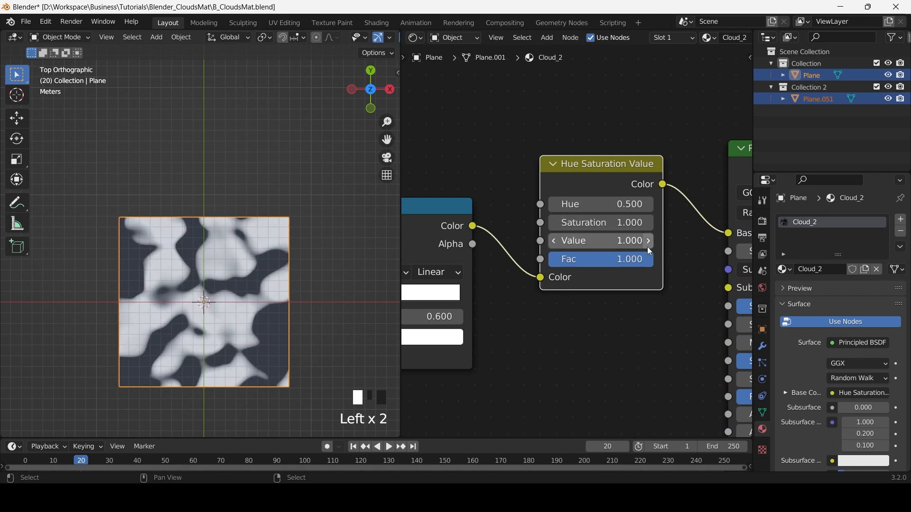
# Duplicate the Noise Texture node and place the unconnected copy below the original
pyautogui.scroll(-2, 566, 317)
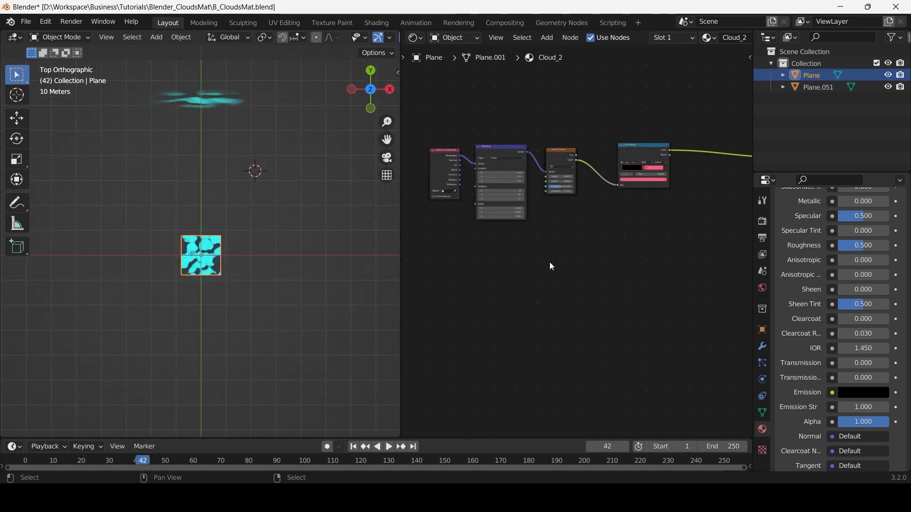
pyautogui.click(554, 157)
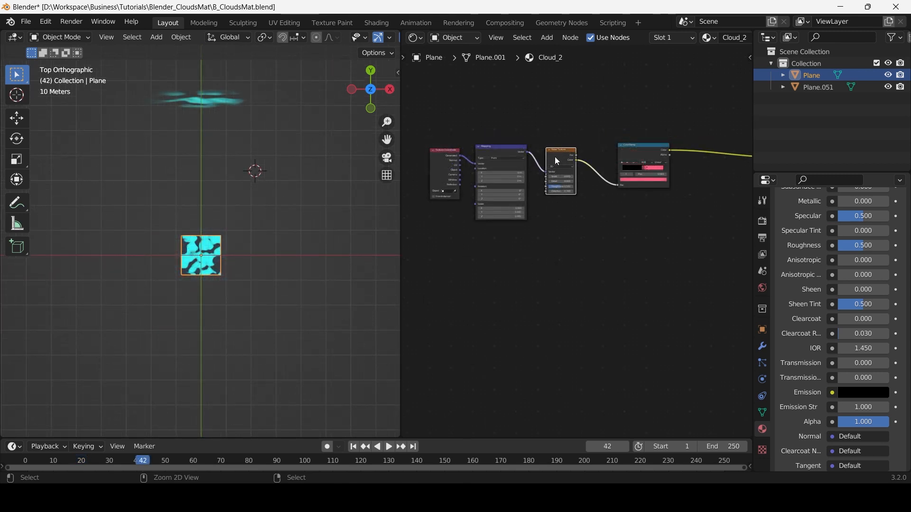
pyautogui.moveTo(557, 162); pyautogui.dragTo(566, 258)
pyautogui.scroll(4, 585, 318)
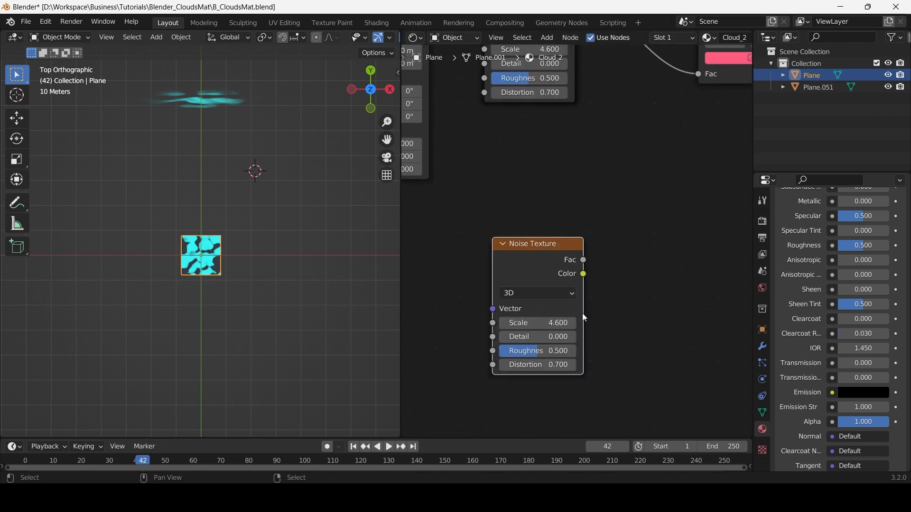
# Set the duplicated Noise Texture's Scale to 3.1, Distortion to 0 and Detail to 2
pyautogui.doubleClick(546, 324)
pyautogui.write('3.1')
pyautogui.press('Return')
pyautogui.doubleClick(544, 365)
pyautogui.write('0')
pyautogui.press('Return')
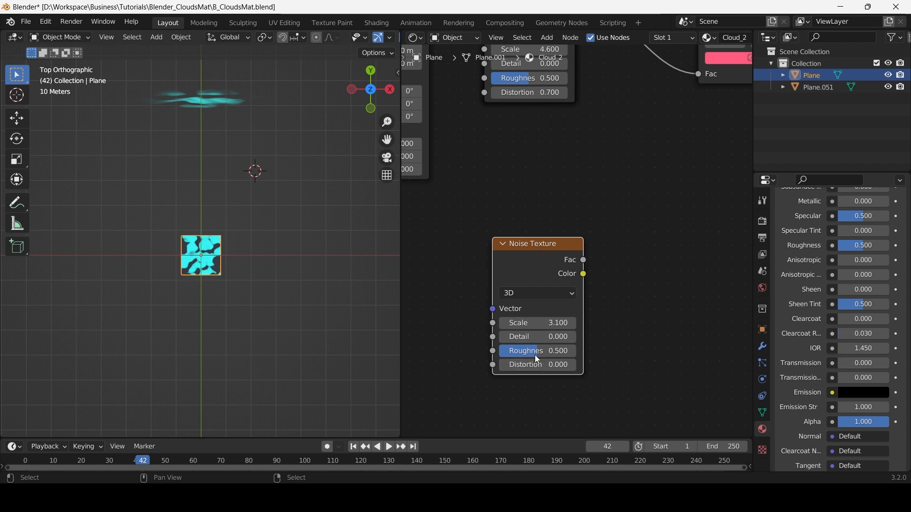
pyautogui.doubleClick(537, 336)
pyautogui.write('2')
pyautogui.press('Return')
# Add a Gradient Texture node below the second Noise Texture and set its gradient type to Spherical
pyautogui.scroll(-3, 596, 331)
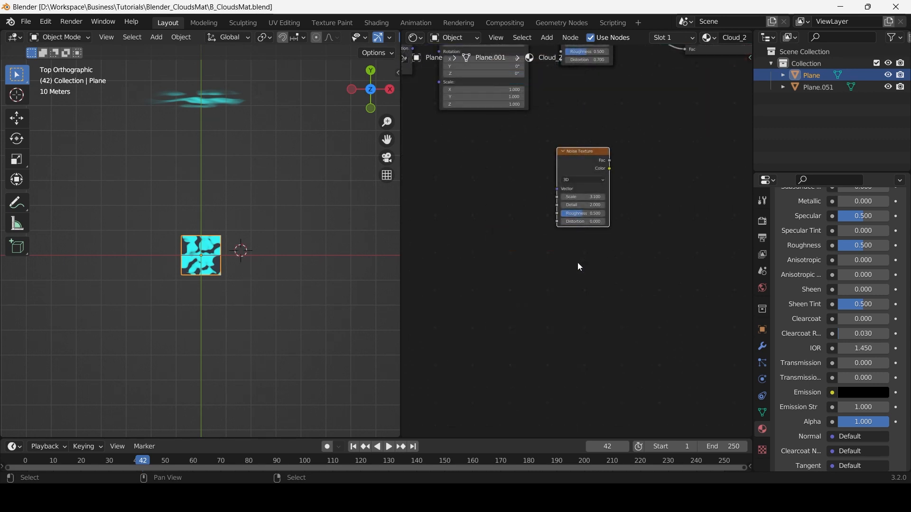
pyautogui.click(577, 264)
pyautogui.hotkey('shift', 'a')
pyautogui.click(583, 265)
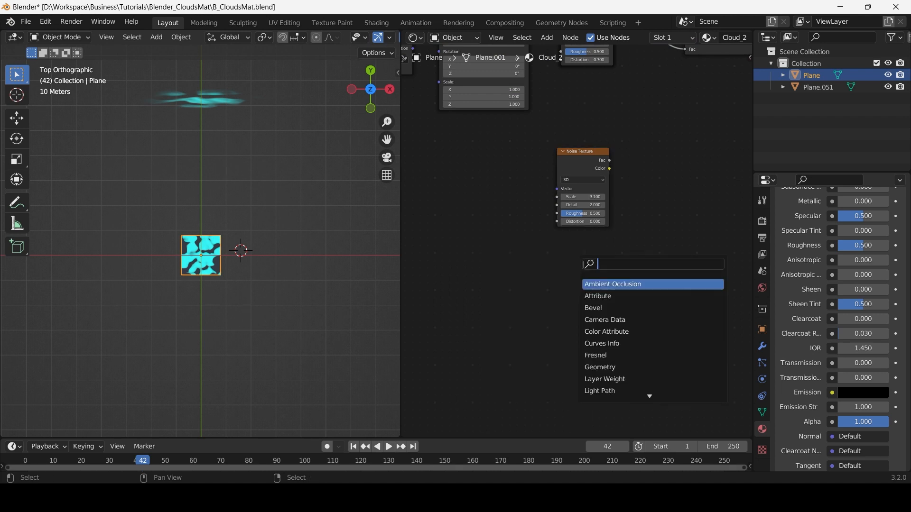
pyautogui.write('gradient')
pyautogui.press('Return')
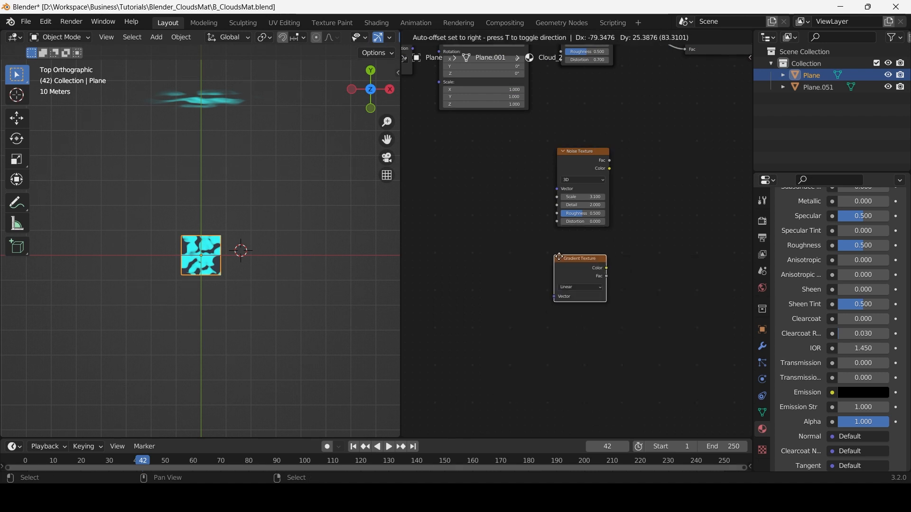
pyautogui.click(569, 254)
pyautogui.click(579, 284)
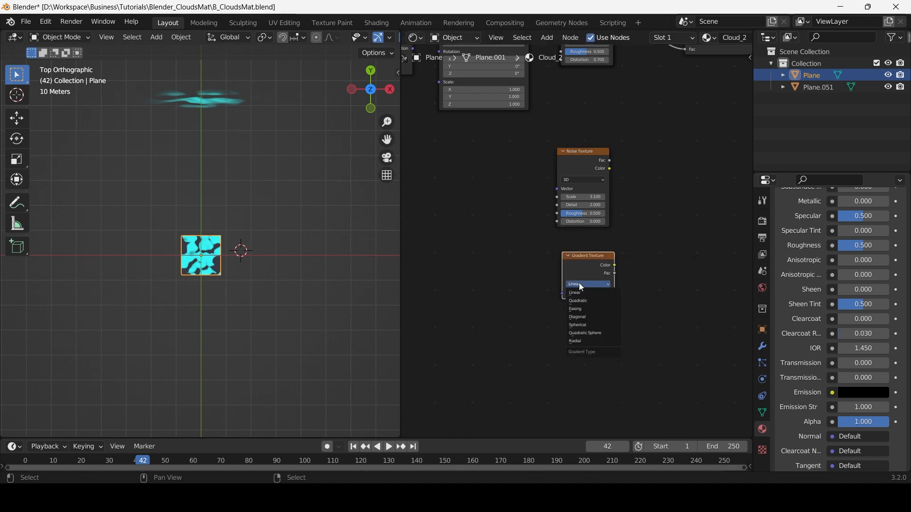
pyautogui.click(583, 327)
# Add connected Texture Coordinate and Mapping nodes to the second Noise Texture
pyautogui.scroll(5, 614, 277)
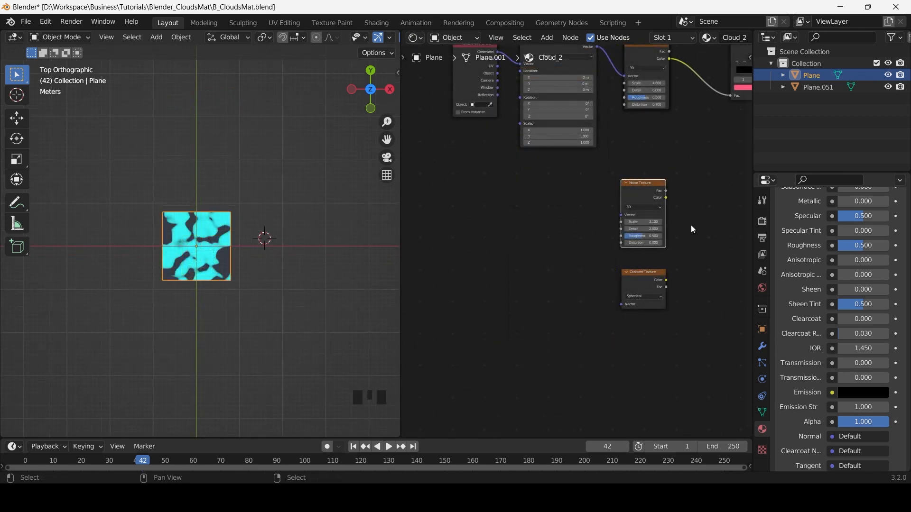
pyautogui.scroll(3, 692, 220)
pyautogui.moveTo(697, 219)
pyautogui.mouseDown(button='middle')
pyautogui.moveTo(601, 280)
pyautogui.moveTo(670, 229)
pyautogui.moveTo(674, 241)
pyautogui.moveTo(686, 208)
pyautogui.mouseUp(button='middle')
pyautogui.scroll(5, 601, 279)
pyautogui.rightClick(605, 175)
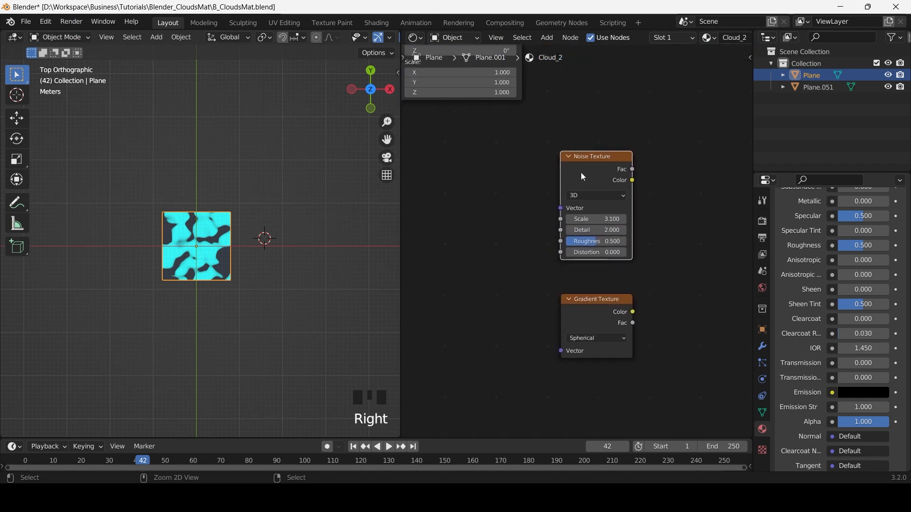
pyautogui.hotkey('ctrl', 't')
pyautogui.scroll(-5, 591, 179)
pyautogui.scroll(1, 637, 192)
pyautogui.moveTo(637, 192); pyautogui.dragTo(602, 209, button='middle')
pyautogui.scroll(3, 604, 210)
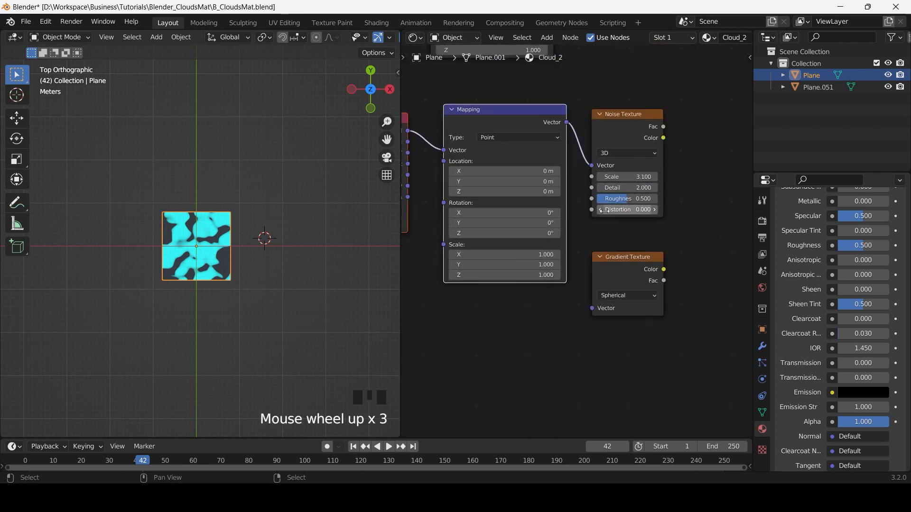
# Set the new Mapping node's X and Y Location to 1 m
pyautogui.scroll(-4, 508, 180)
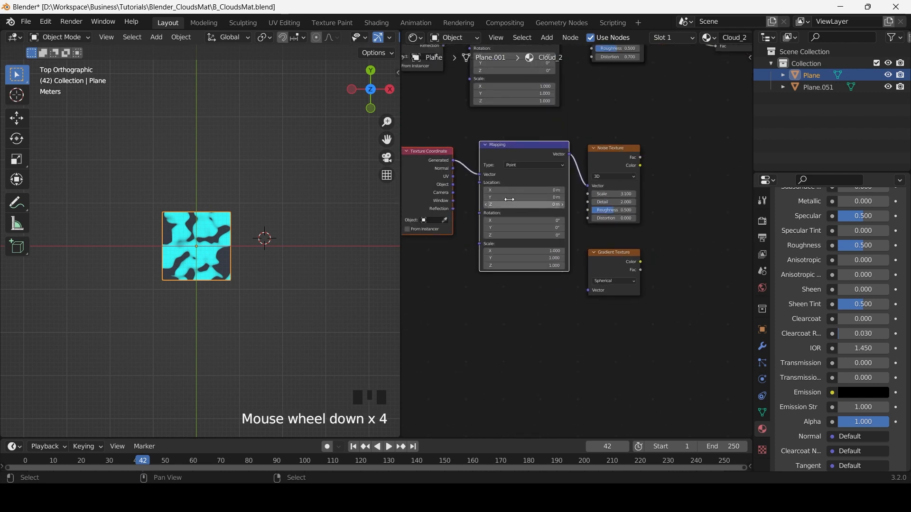
pyautogui.moveTo(509, 199); pyautogui.dragTo(521, 200, button='middle')
pyautogui.scroll(3, 520, 201)
pyautogui.click(585, 183)
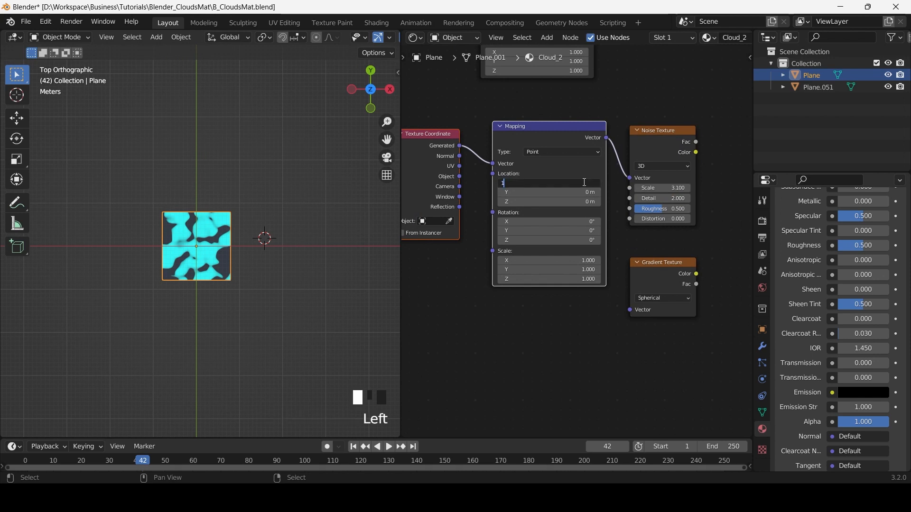
pyautogui.press('Return')
pyautogui.click(580, 192)
pyautogui.write('1')
pyautogui.press('Return')
# Set the Mapping node's X and Y Scale to -2 and connect its Vector output to the Gradient Texture's Vector
pyautogui.click(587, 262)
pyautogui.write('-2')
pyautogui.press('Return')
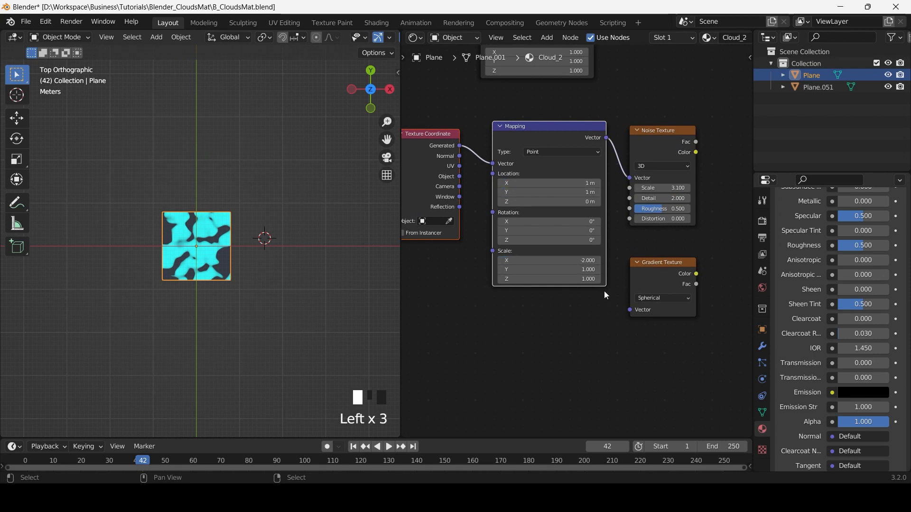
pyautogui.click(580, 270)
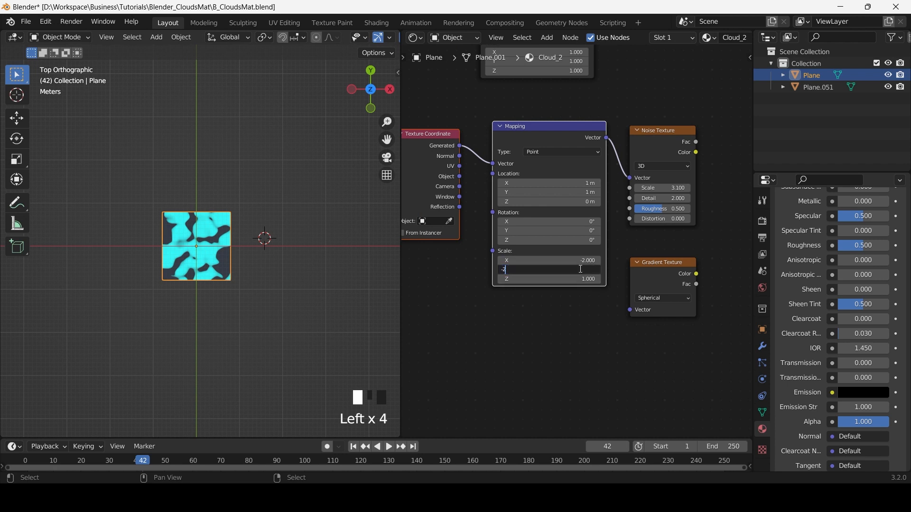
pyautogui.write('-2')
pyautogui.press('Return')
pyautogui.scroll(-2, 629, 247)
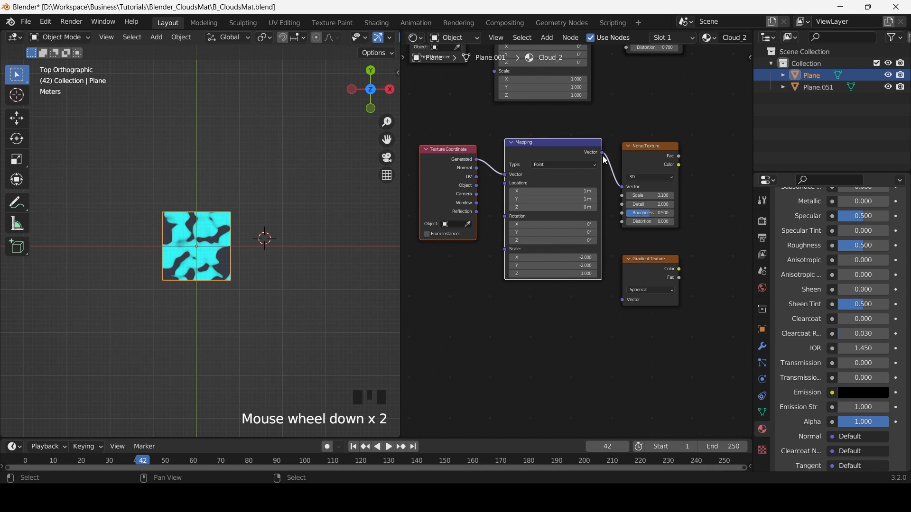
pyautogui.moveTo(603, 153); pyautogui.dragTo(621, 299)
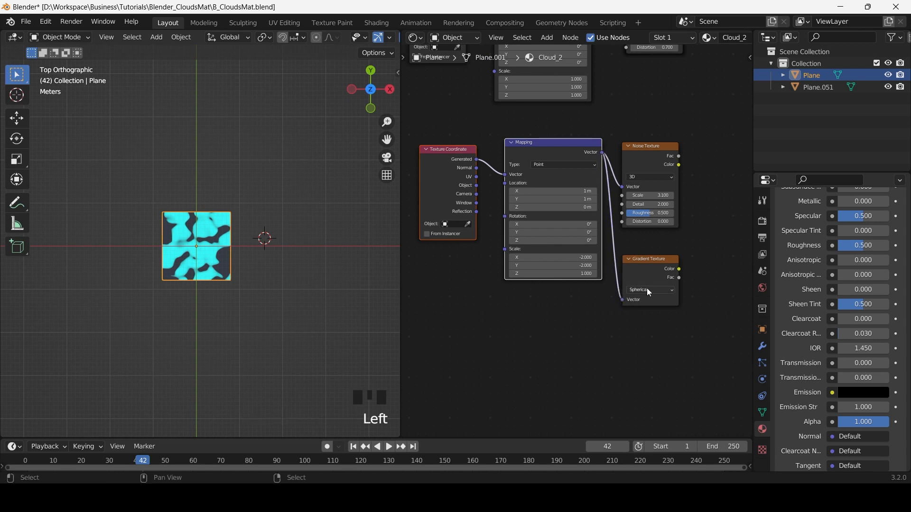
# Add a MixRGB node after the second Noise Texture and the Gradient Texture
pyautogui.scroll(-4, 653, 258)
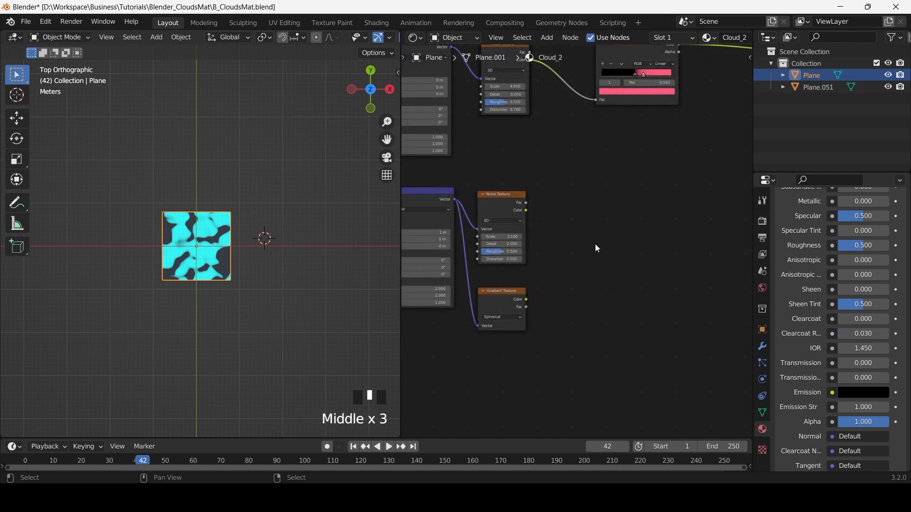
pyautogui.hotkey('shift', 'a')
pyautogui.write('mixr')
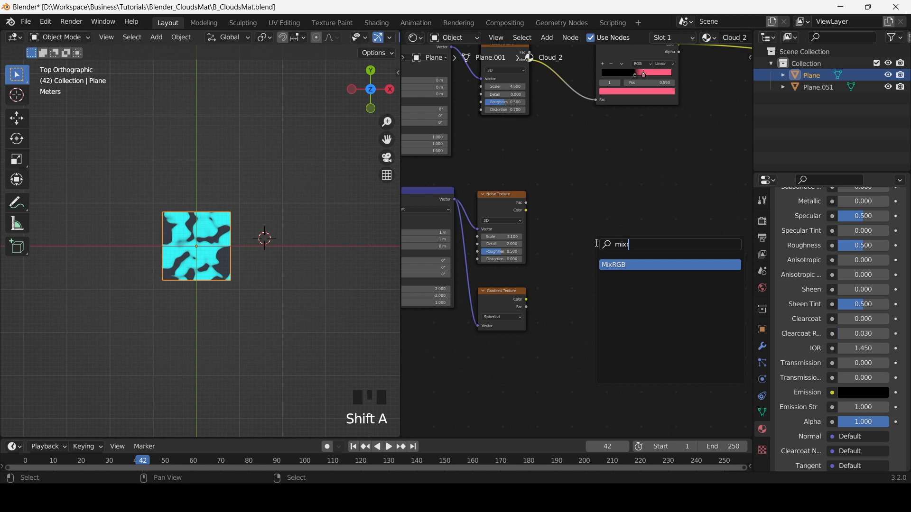
pyautogui.press('Return')
pyautogui.click(599, 254)
# Connect the second Noise Texture's Color to the Mix node's Color1 and the Gradient Texture's Color to Color2
pyautogui.scroll(6, 599, 253)
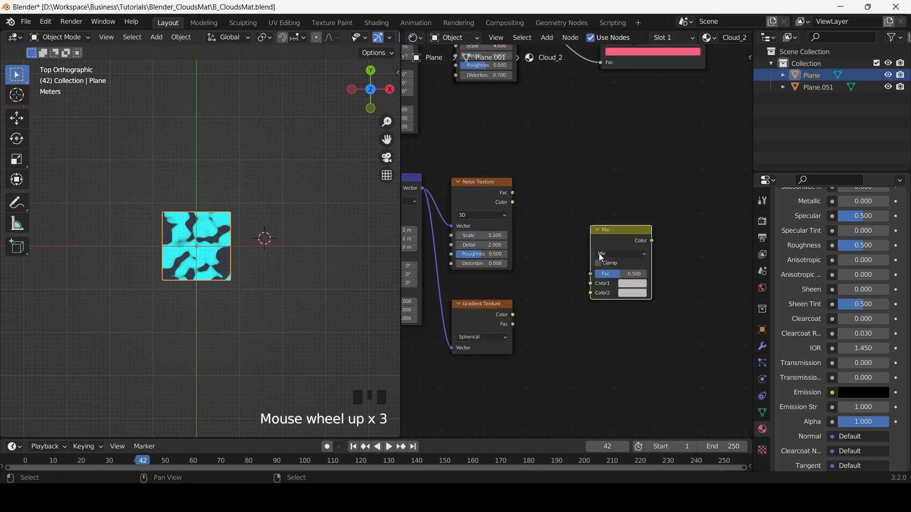
pyautogui.moveTo(496, 192); pyautogui.dragTo(590, 295)
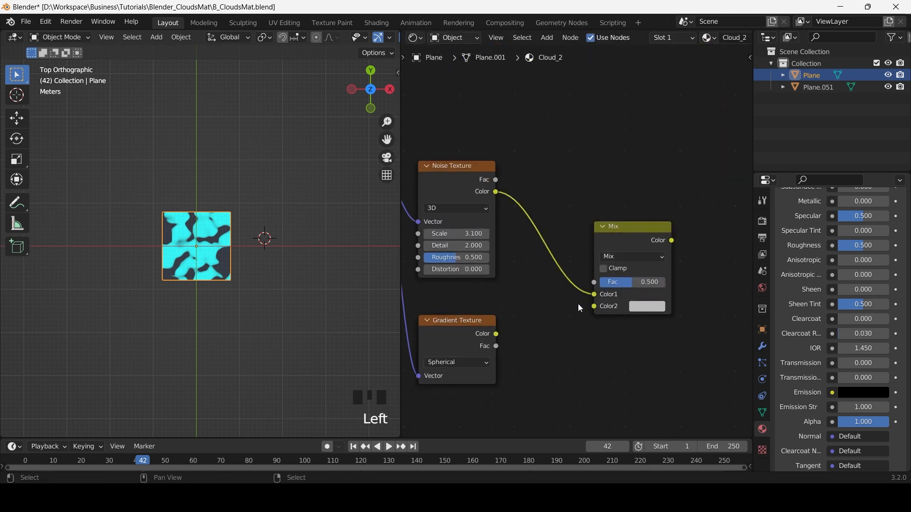
pyautogui.moveTo(496, 334); pyautogui.dragTo(594, 306)
# Set the Mix node's blend mode to Multiply and its Fac to 1
pyautogui.scroll(2, 620, 339)
pyautogui.moveTo(620, 339); pyautogui.dragTo(599, 314, button='middle')
pyautogui.scroll(-3, 620, 311)
pyautogui.scroll(1, 619, 326)
pyautogui.click(591, 216)
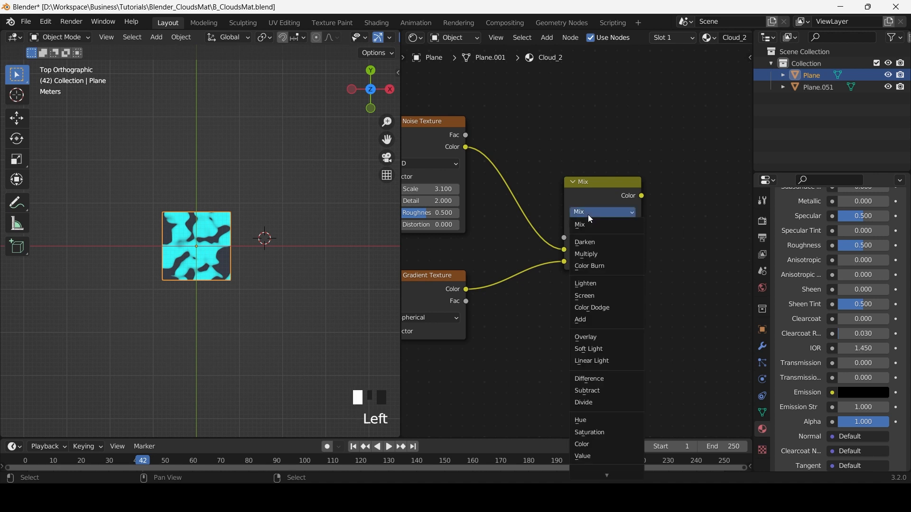
pyautogui.click(587, 255)
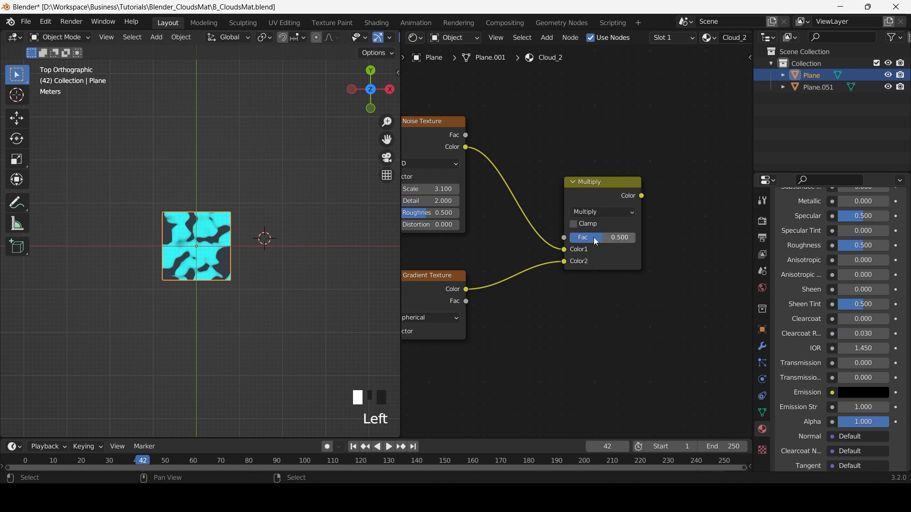
pyautogui.moveTo(602, 237); pyautogui.dragTo(635, 237)
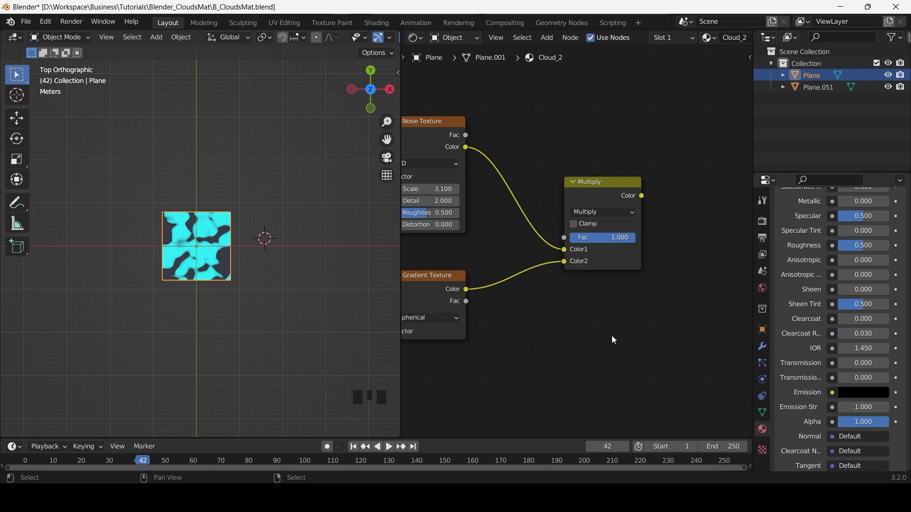
# Add a second ColorRamp node after the Multiply node and feed the Multiply node's Color into its Fac
pyautogui.scroll(2, 611, 334)
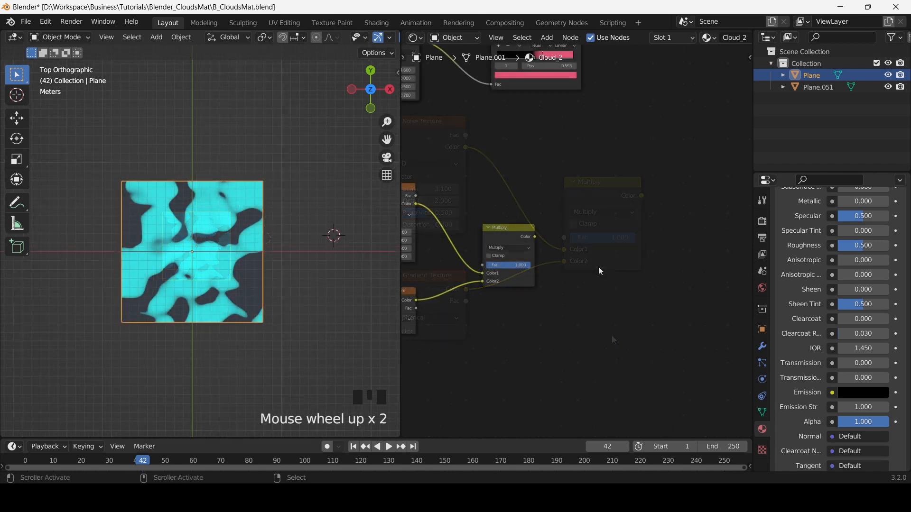
pyautogui.hotkey('shift', 'a')
pyautogui.write('colo')
pyautogui.press('Return')
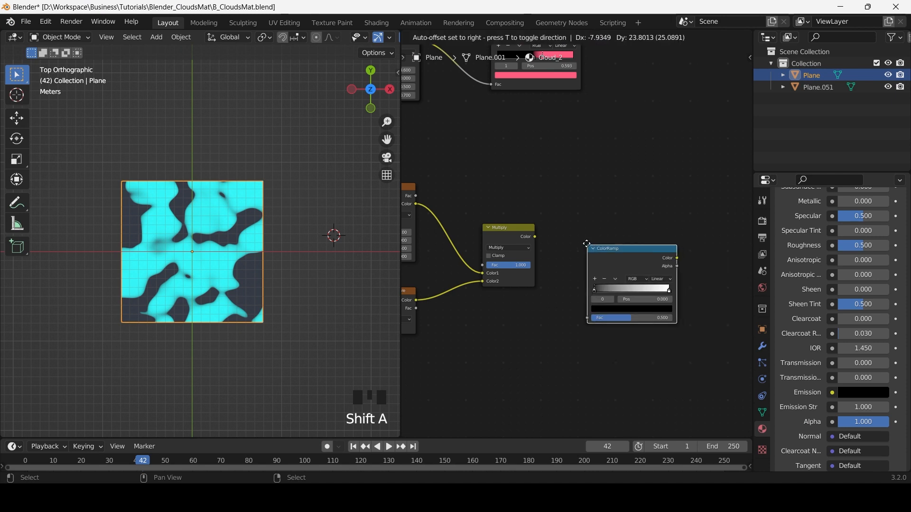
pyautogui.click(669, 281)
# Set the second ColorRamp's interpolation to B-Spline and move its black stop to position 0.367
pyautogui.scroll(4, 669, 281)
pyautogui.click(686, 280)
pyautogui.click(686, 324)
pyautogui.scroll(5, 677, 275)
pyautogui.scroll(-5, 574, 185)
pyautogui.moveTo(603, 204); pyautogui.dragTo(557, 151, button='middle')
pyautogui.scroll(5, 567, 180)
pyautogui.moveTo(534, 246); pyautogui.dragTo(591, 246)
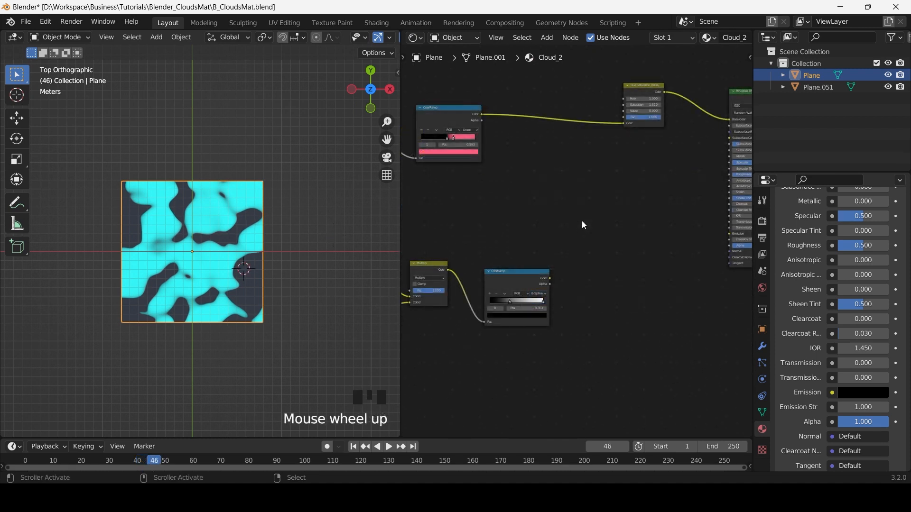
# Copy the Multiply node and place the duplicate after the second ColorRamp
pyautogui.click(426, 267)
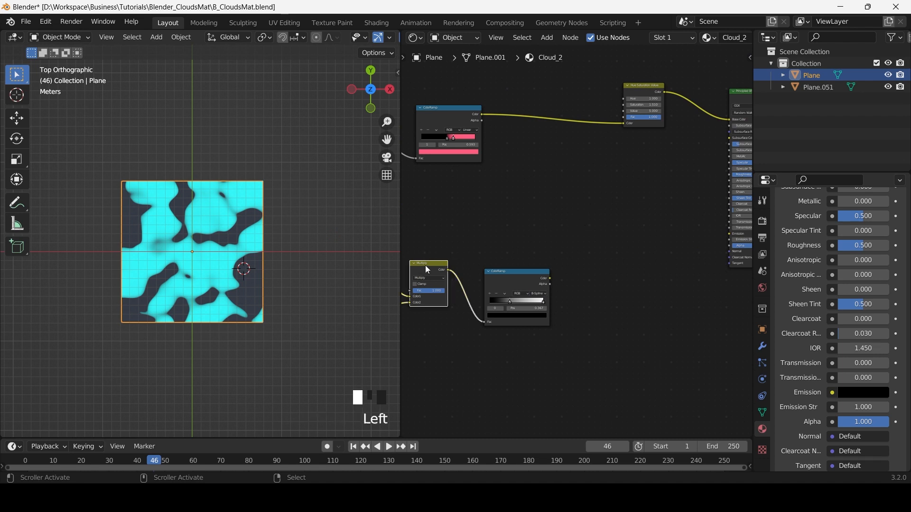
pyautogui.hotkey('ctrl', 'c')
pyautogui.hotkey('ctrl', 'v')
pyautogui.moveTo(427, 268); pyautogui.dragTo(600, 268)
# Connect the second ColorRamp's Color to the copied Multiply node's Color2 and the first ColorRamp's Color to its Color1
pyautogui.scroll(5, 577, 270)
pyautogui.scroll(4, 577, 270)
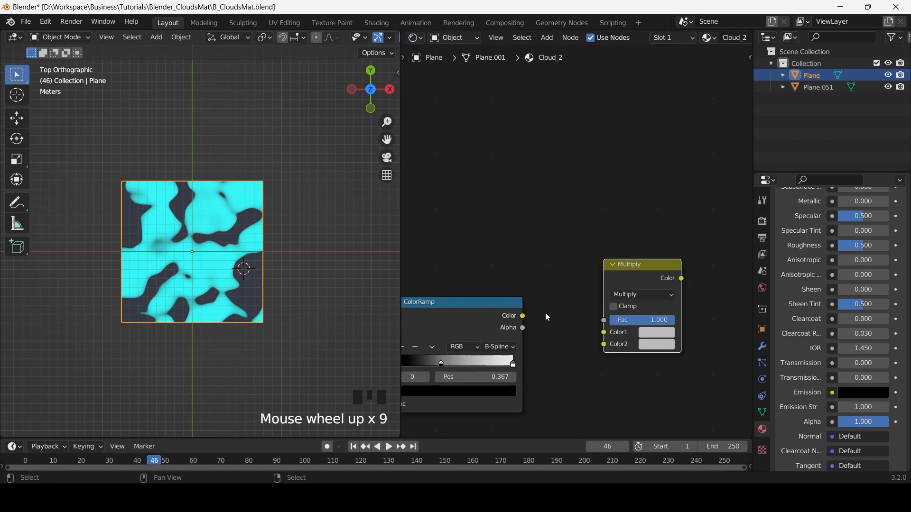
pyautogui.moveTo(524, 317); pyautogui.dragTo(603, 345)
pyautogui.scroll(-6, 583, 285)
pyautogui.moveTo(434, 91); pyautogui.dragTo(443, 136, button='middle')
pyautogui.moveTo(450, 134); pyautogui.dragTo(587, 352)
# Connect the copied Multiply node's Color to the Principled BSDF's Alpha
pyautogui.scroll(4, 644, 286)
pyautogui.moveTo(643, 286); pyautogui.dragTo(598, 183, button='middle')
pyautogui.scroll(5, 607, 231)
pyautogui.scroll(2, 607, 231)
pyautogui.moveTo(609, 229); pyautogui.dragTo(649, 212, button='middle')
pyautogui.scroll(1, 646, 213)
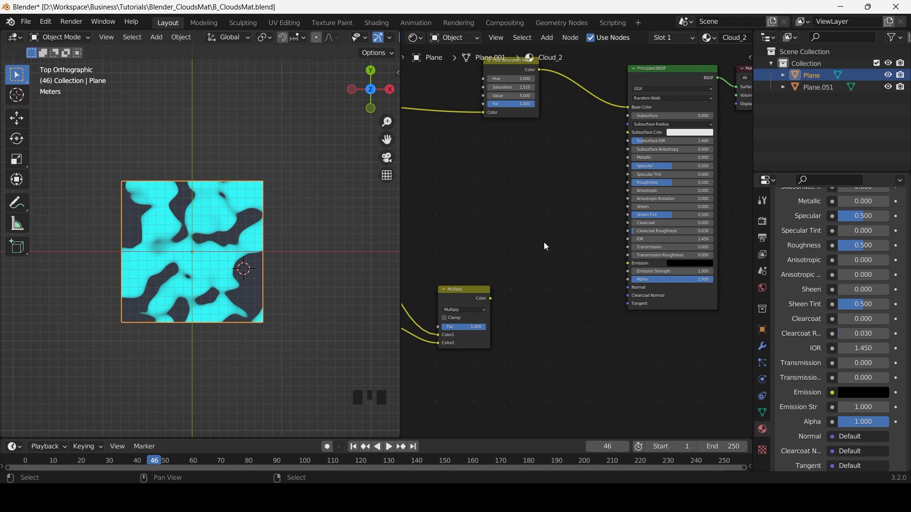
pyautogui.moveTo(491, 299); pyautogui.dragTo(628, 282)
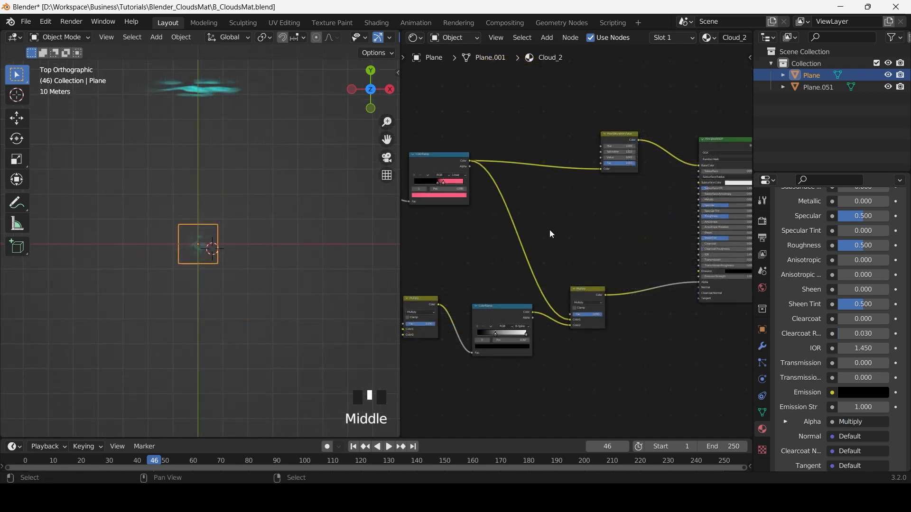
# Duplicate the Multiply node that feeds Alpha and place the copy above it
pyautogui.scroll(6, 552, 242)
pyautogui.click(585, 319)
pyautogui.hotkey('shift', 'd')
pyautogui.click(582, 227)
# Connect the first ColorRamp's Color to the newest Multiply node's Color1 and the second ColorRamp's Color to its Color2
pyautogui.scroll(-3, 537, 191)
pyautogui.scroll(2, 457, 151)
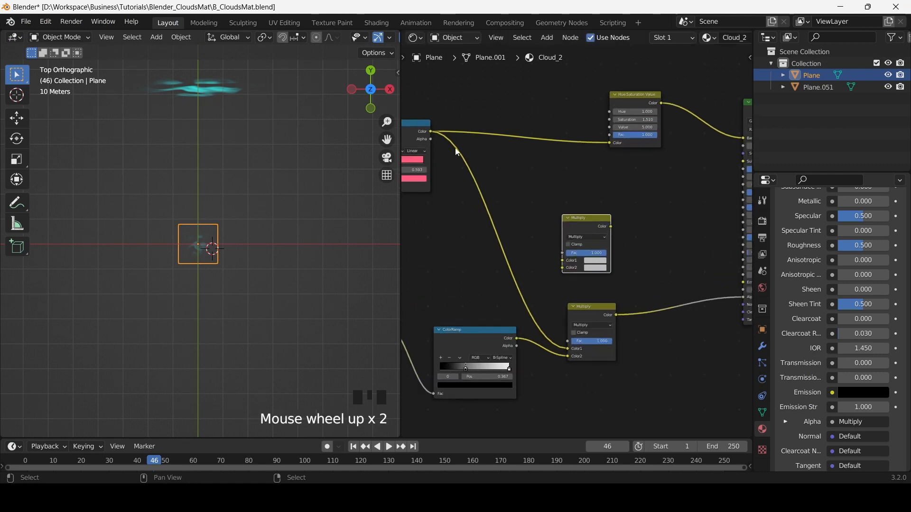
pyautogui.moveTo(431, 131); pyautogui.dragTo(563, 260)
pyautogui.scroll(1, 563, 260)
pyautogui.moveTo(499, 363); pyautogui.dragTo(559, 276)
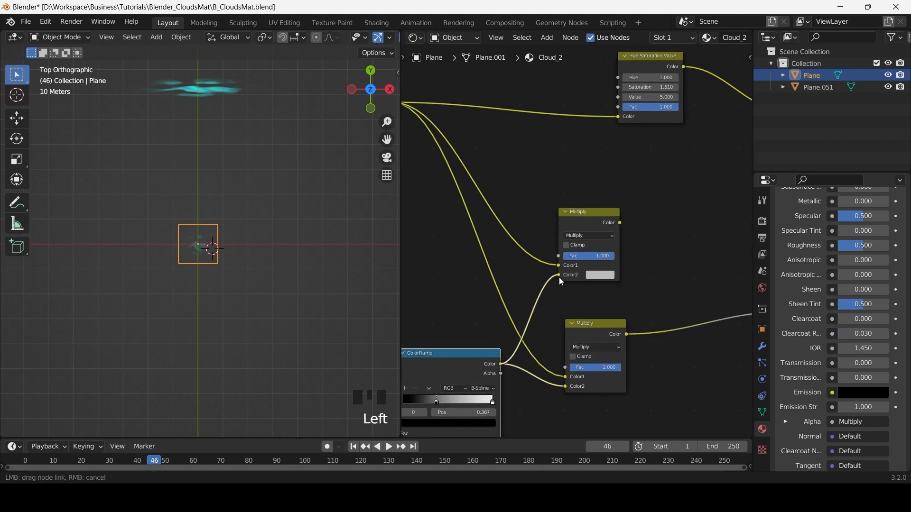
pyautogui.scroll(-4, 620, 232)
pyautogui.scroll(2, 537, 233)
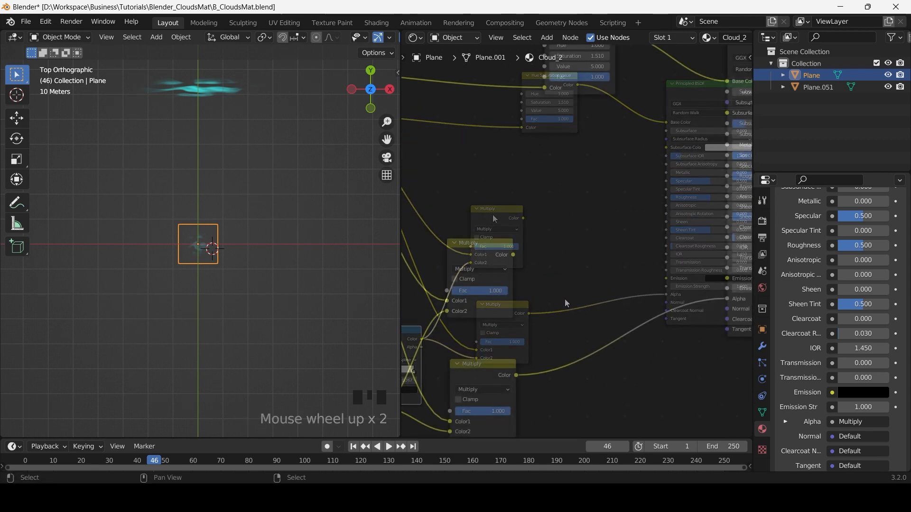
pyautogui.click(577, 244)
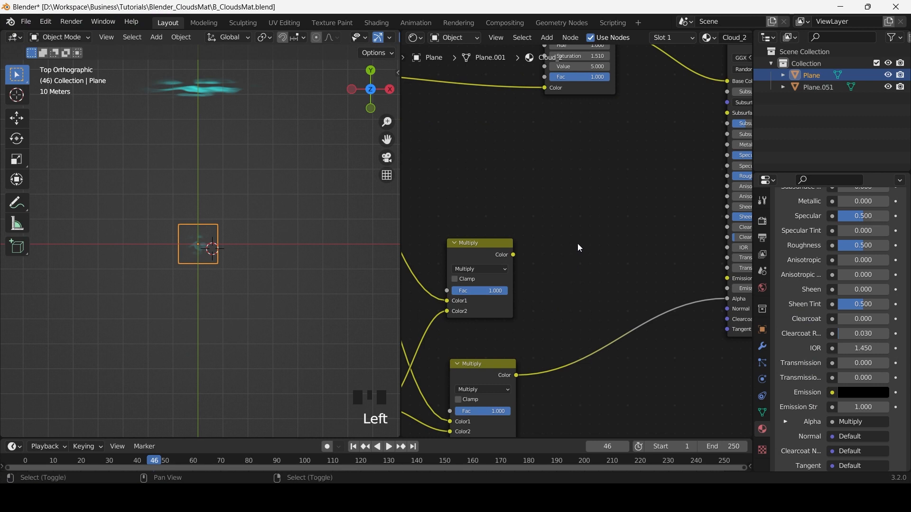
# Add a Math node between the upper Multiply node and the Principled BSDF and set its operation to Multiply
pyautogui.hotkey('shift', 'a')
pyautogui.write('ma')
pyautogui.press('Return')
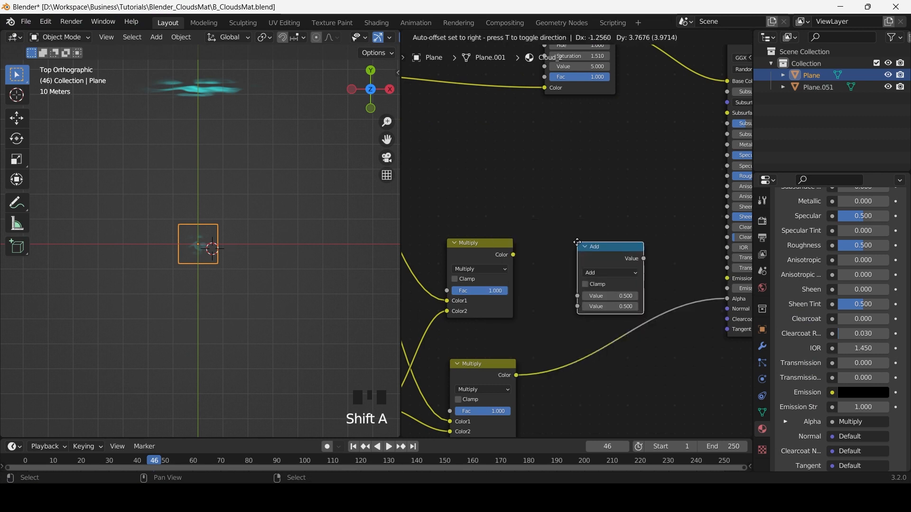
pyautogui.click(564, 222)
pyautogui.scroll(6, 573, 237)
pyautogui.click(584, 249)
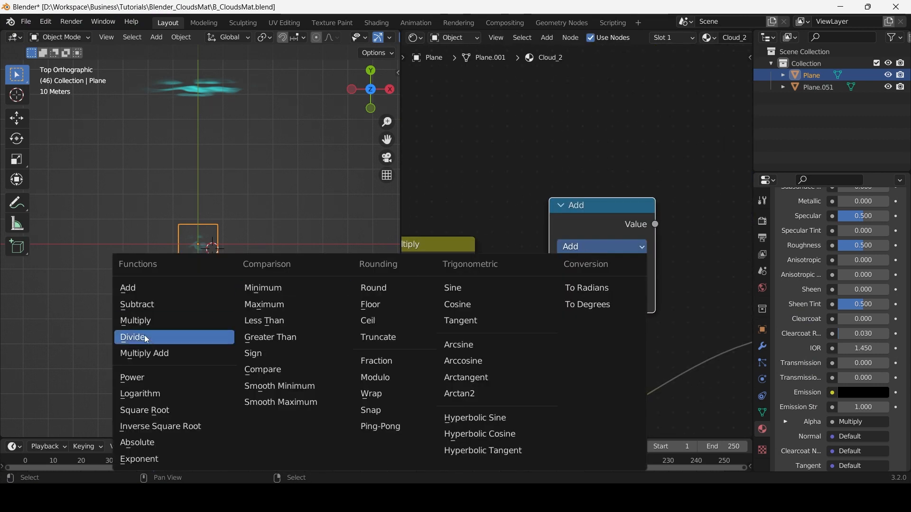
pyautogui.click(137, 322)
# Connect the upper Multiply node's Color to the math Multiply node's first Value and set its second Value to 10
pyautogui.moveTo(530, 302); pyautogui.dragTo(549, 278, button='middle')
pyautogui.scroll(2, 521, 270)
pyautogui.moveTo(509, 246); pyautogui.dragTo(578, 264)
pyautogui.scroll(-2, 612, 288)
pyautogui.moveTo(611, 289); pyautogui.dragTo(558, 321, button='middle')
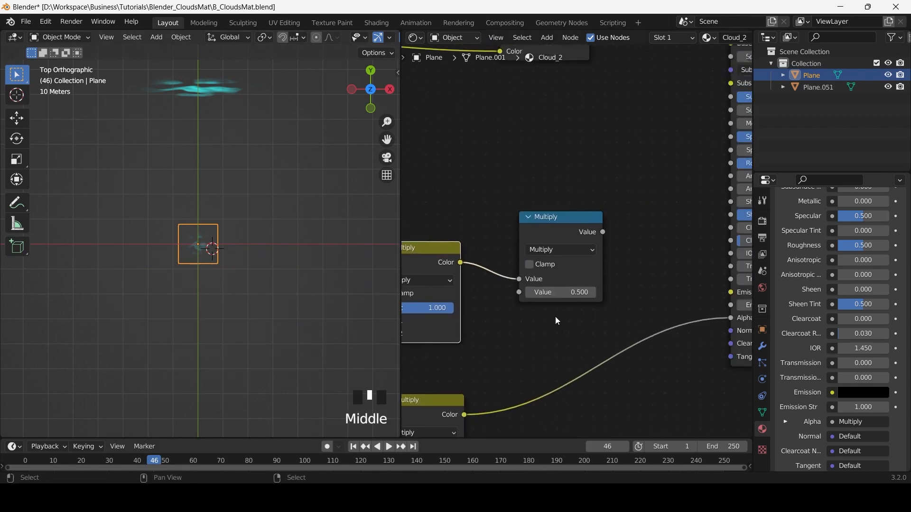
pyautogui.scroll(1, 562, 313)
pyautogui.click(570, 301)
pyautogui.write('10')
pyautogui.press('Return')
# Connect the math Multiply node's Value output to the Principled BSDF's Emission Strength
pyautogui.scroll(-3, 687, 308)
pyautogui.moveTo(687, 309); pyautogui.dragTo(632, 270, button='middle')
pyautogui.scroll(2, 611, 309)
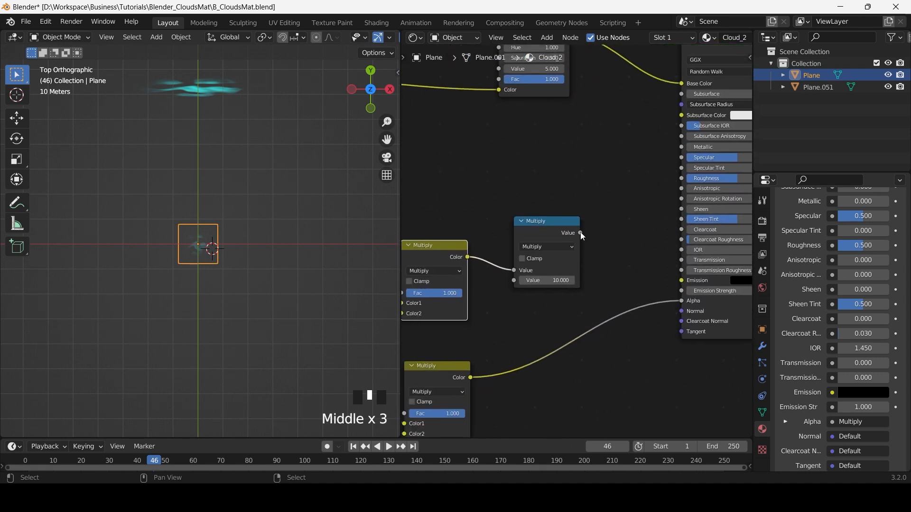
pyautogui.moveTo(580, 233); pyautogui.dragTo(682, 292)
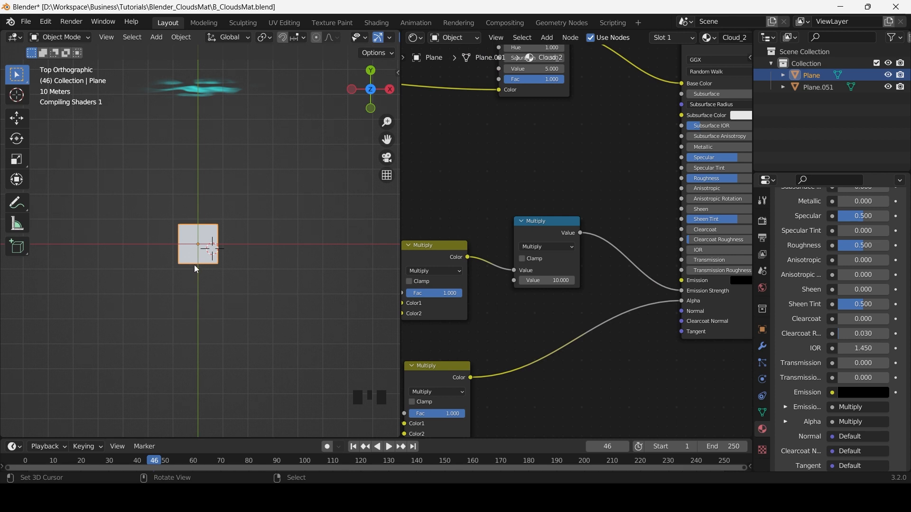
# Raise the math Multiply node's second Value to 36.6 to strengthen the cloud's emission
pyautogui.scroll(8, 199, 251)
pyautogui.scroll(1, 204, 250)
pyautogui.click(545, 280)
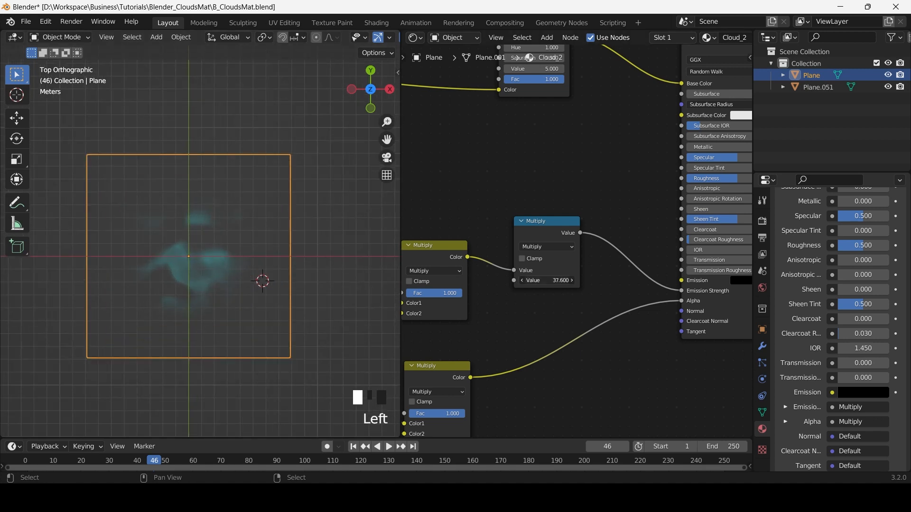
# Set the Principled BSDF's Emission colour to white with a brightness value of 1
pyautogui.scroll(-8, 574, 274)
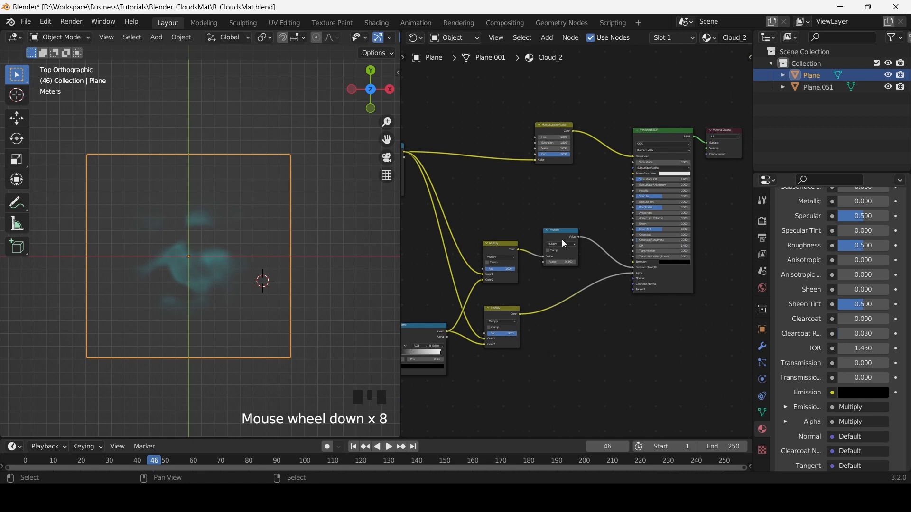
pyautogui.scroll(2, 546, 240)
pyautogui.scroll(1, 572, 266)
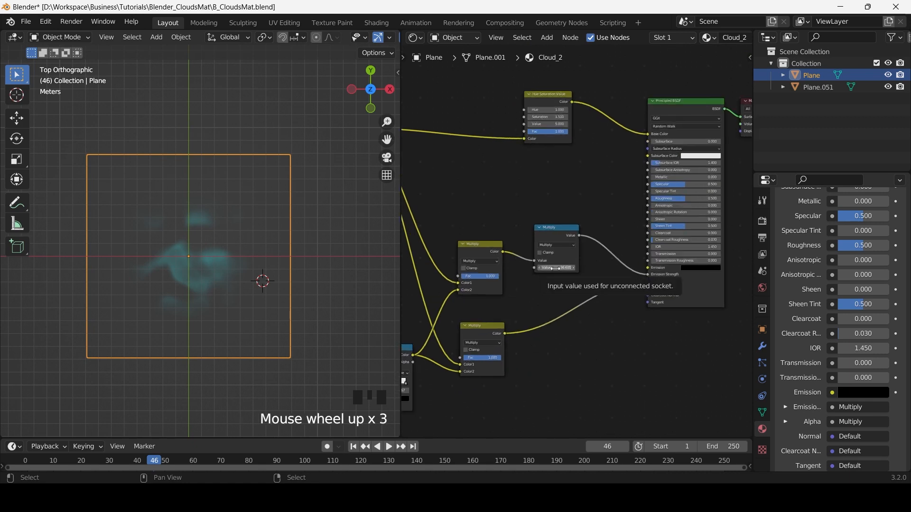
pyautogui.scroll(4, 704, 278)
pyautogui.moveTo(553, 234); pyautogui.dragTo(569, 257, button='middle')
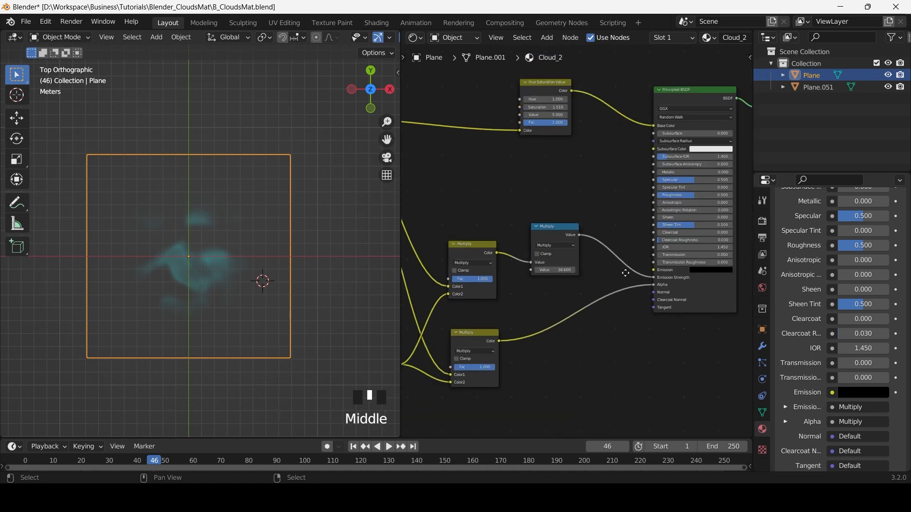
pyautogui.scroll(2, 573, 261)
pyautogui.click(653, 251)
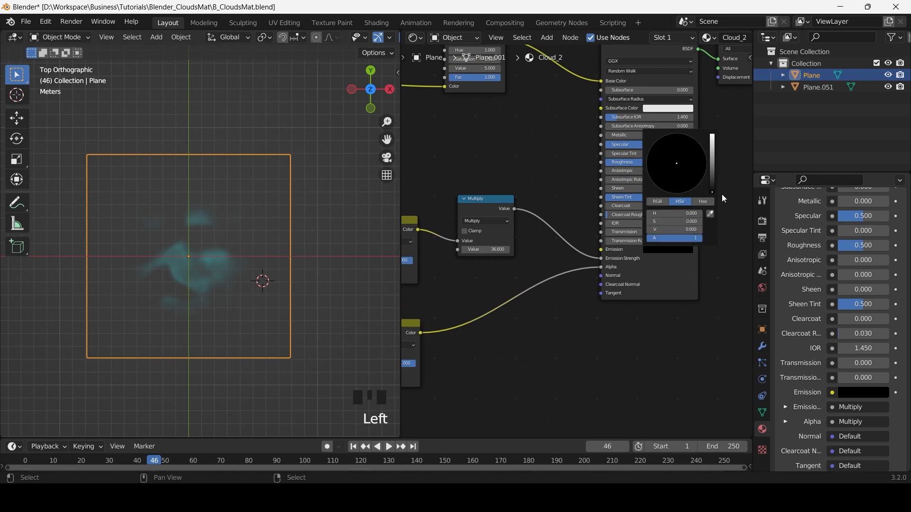
pyautogui.moveTo(713, 188); pyautogui.dragTo(712, 135)
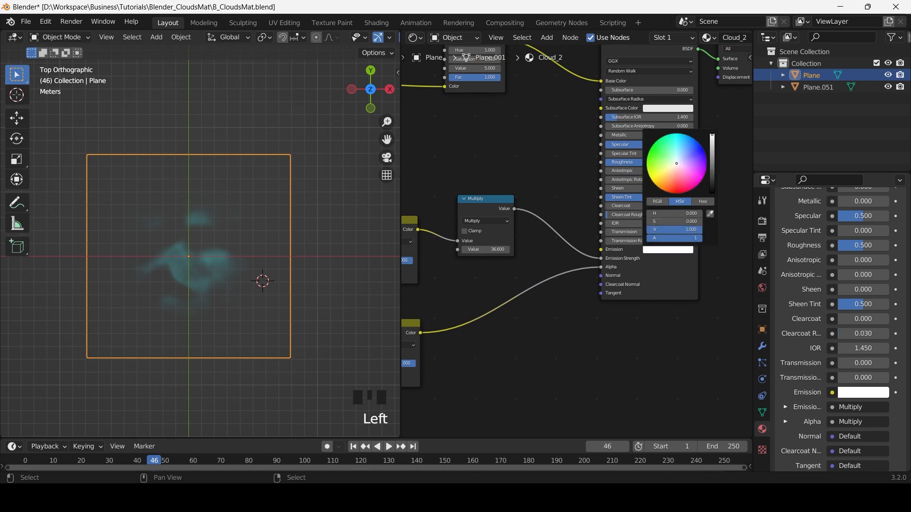
# Connect the Hue Saturation Value node's Color to the Principled BSDF's Emission as well
pyautogui.scroll(-5, 570, 158)
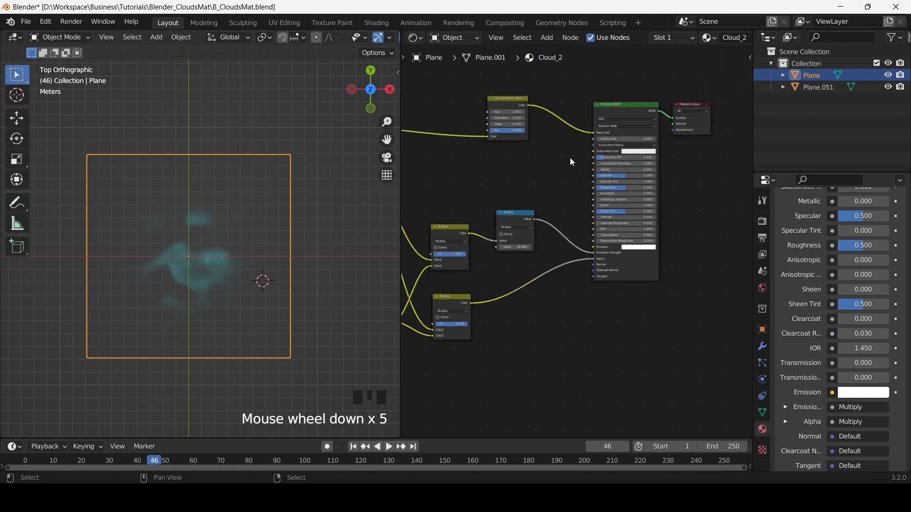
pyautogui.scroll(6, 578, 210)
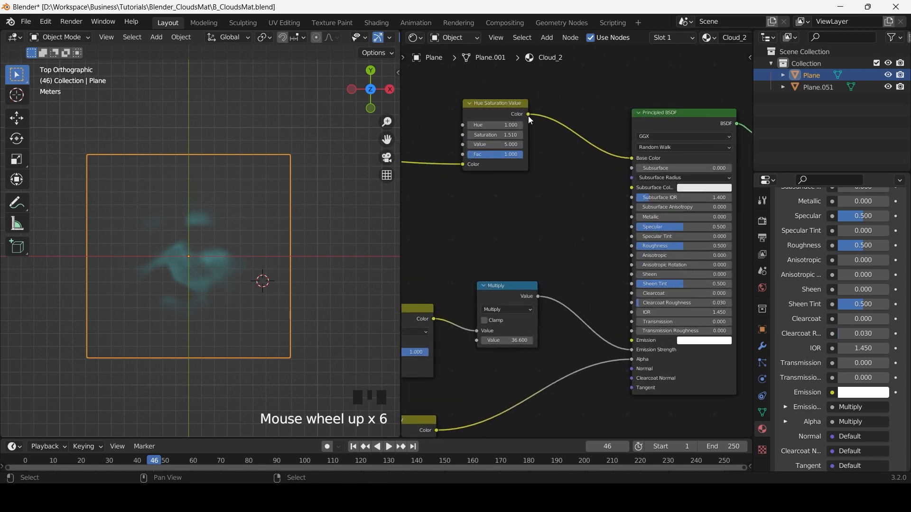
pyautogui.moveTo(528, 116); pyautogui.dragTo(632, 341)
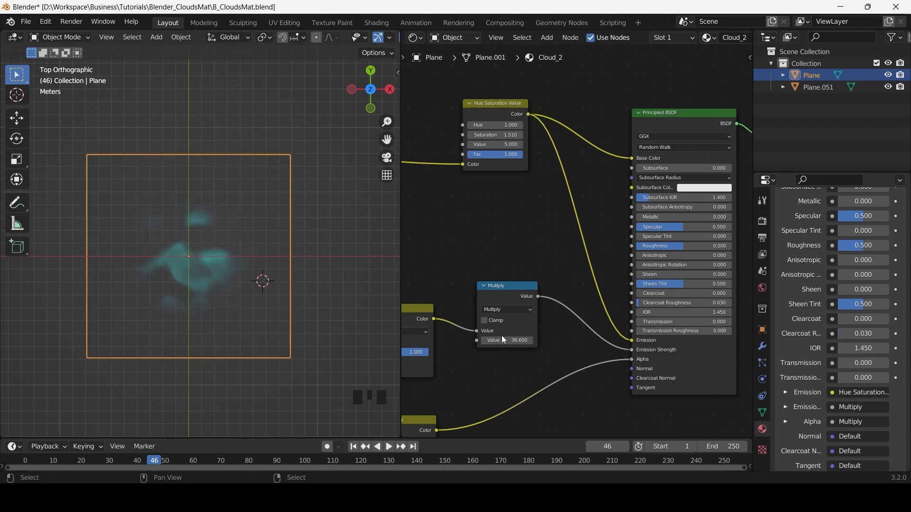
# Set the math Multiply node's second Value to 1
pyautogui.click(504, 340)
pyautogui.moveTo(504, 340); pyautogui.dragTo(522, 340)
pyautogui.click(515, 340)
pyautogui.write('1')
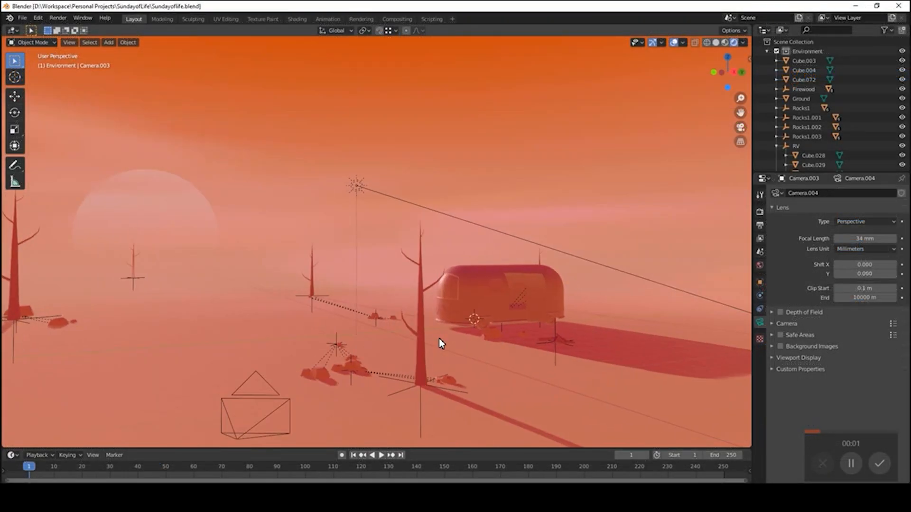
pyautogui.moveTo(381, 342); pyautogui.dragTo(467, 332, button='middle')
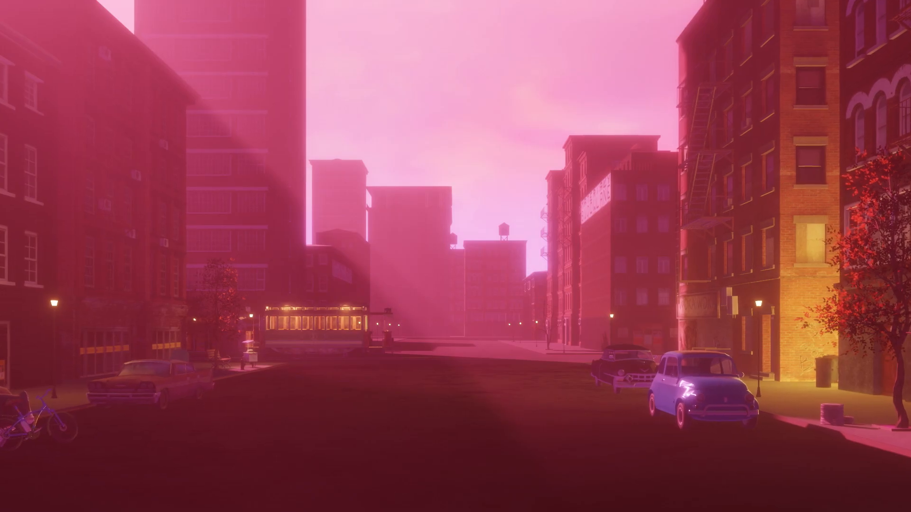